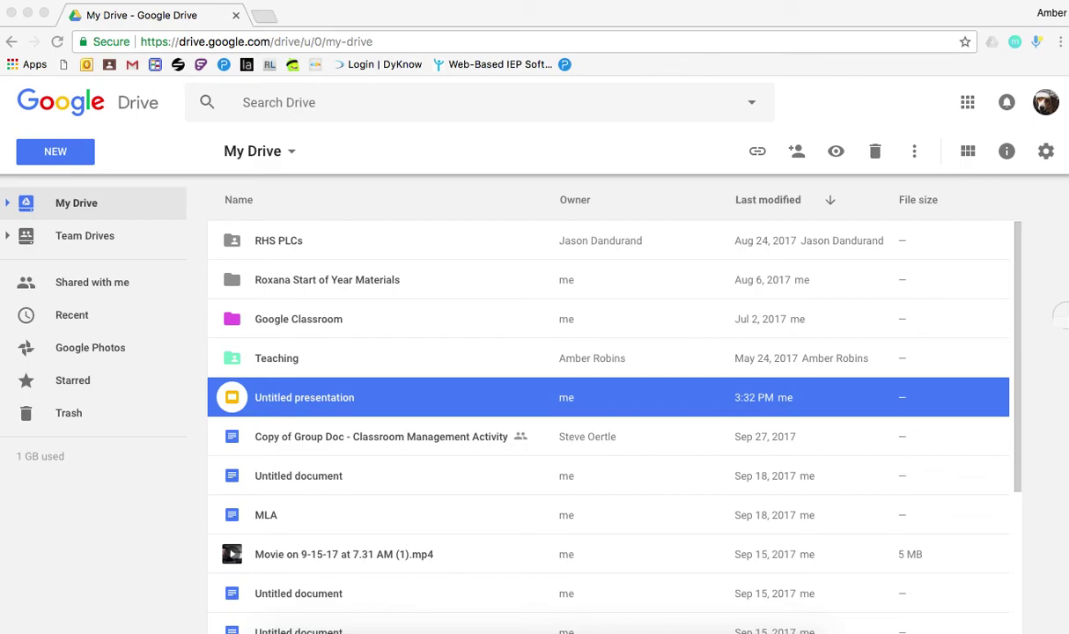
Step: Create a new blank Google Slides presentation and dismiss the theme choices
{"action": "left_click", "coordinate": [65, 158]}
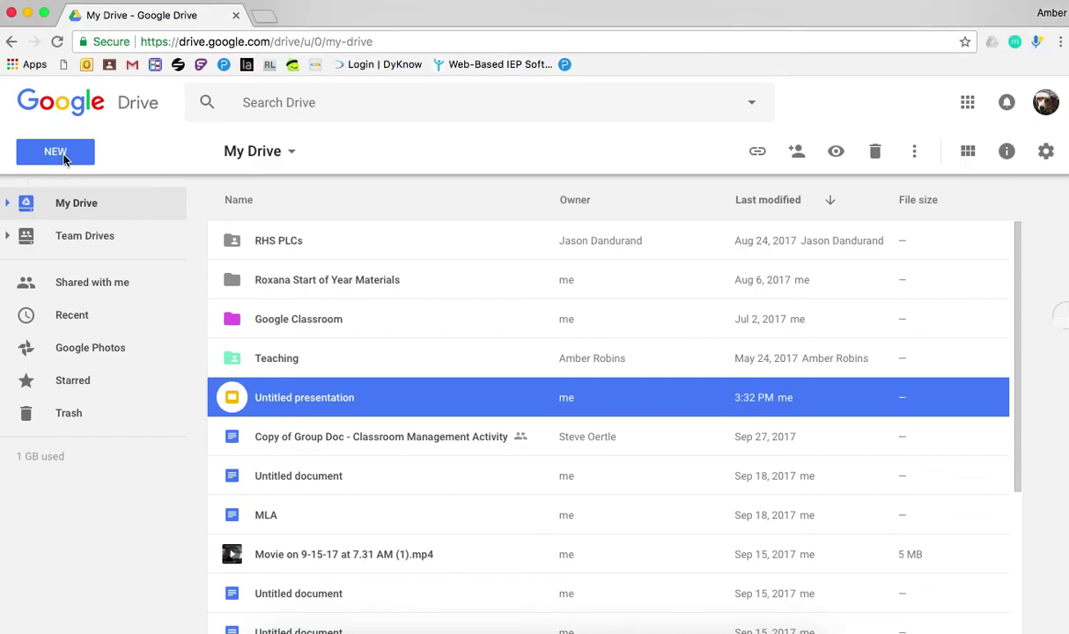
{"action": "left_click", "coordinate": [64, 158]}
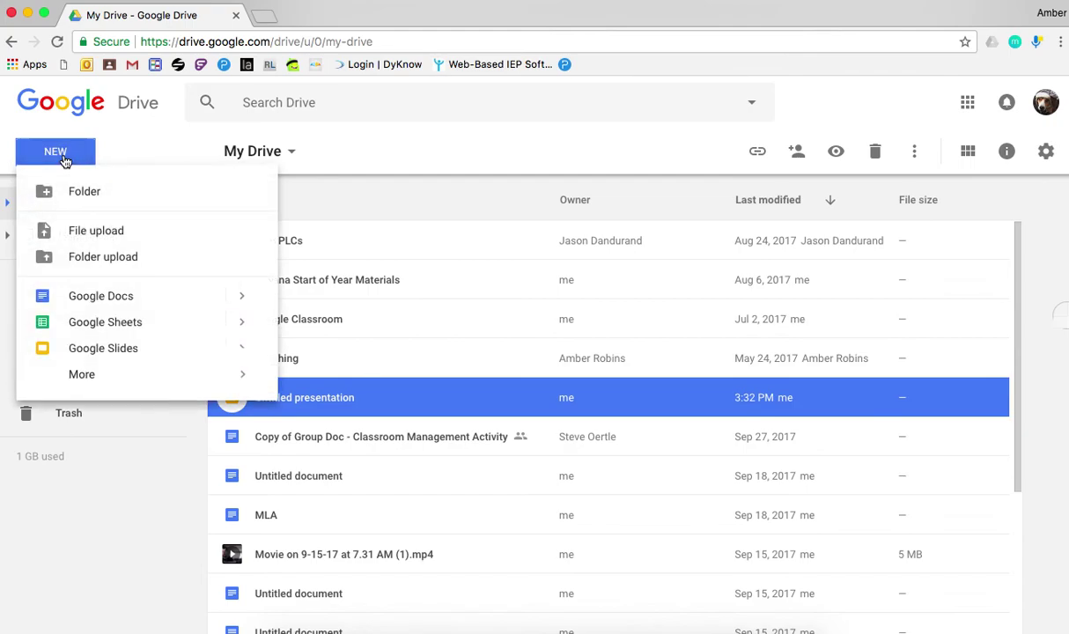
{"action": "left_click", "coordinate": [103, 349]}
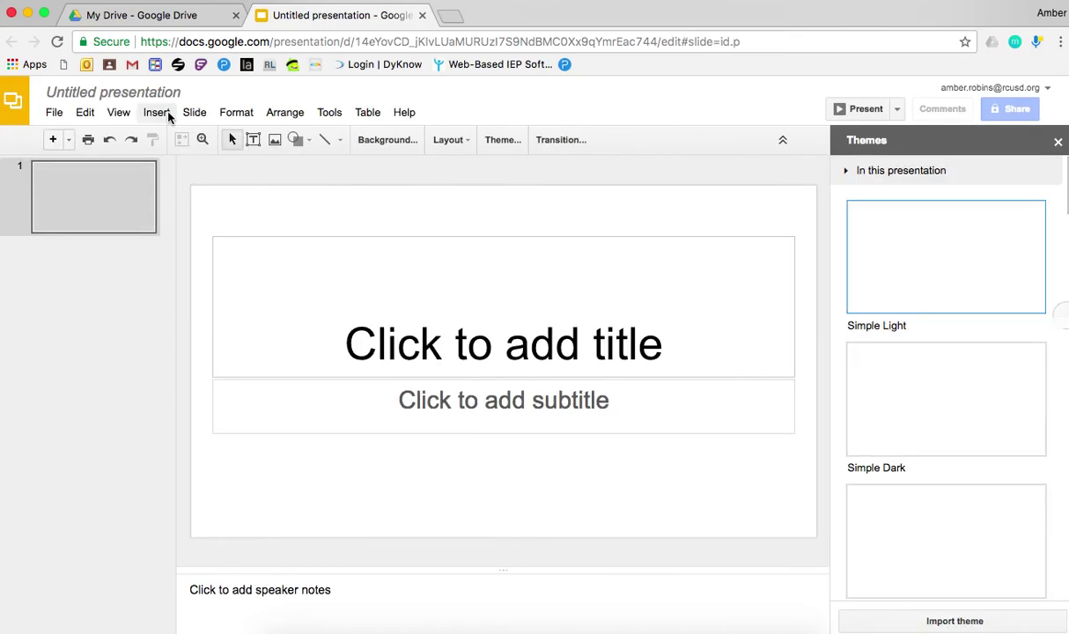
{"action": "left_click", "coordinate": [1057, 143]}
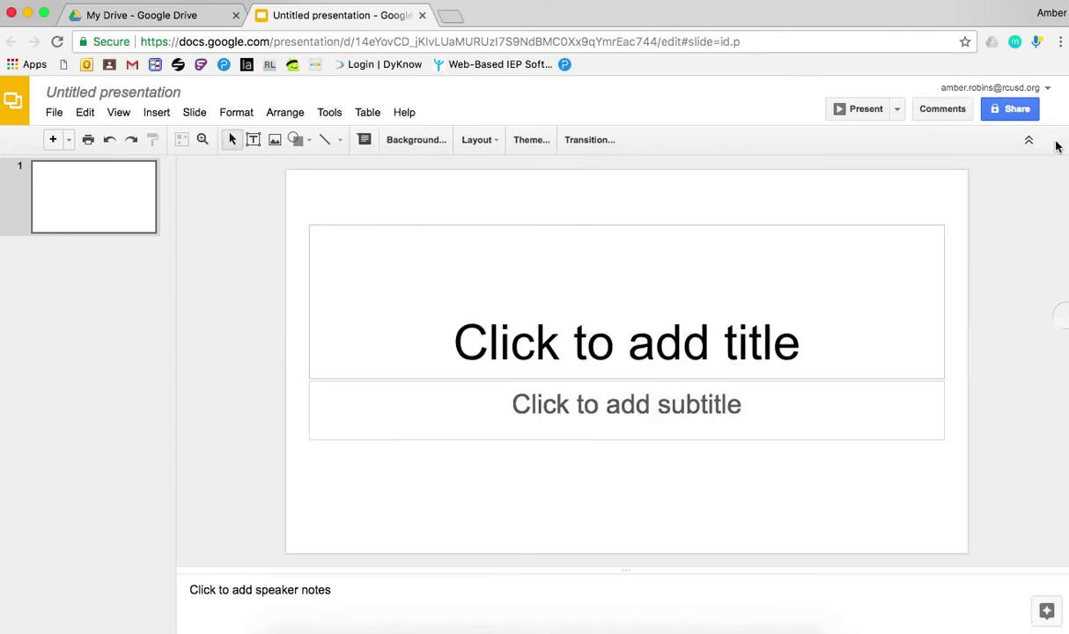
Step: Insert the image V&B.jpg from the Desktop folder onto the first slide
{"action": "left_click", "coordinate": [157, 113]}
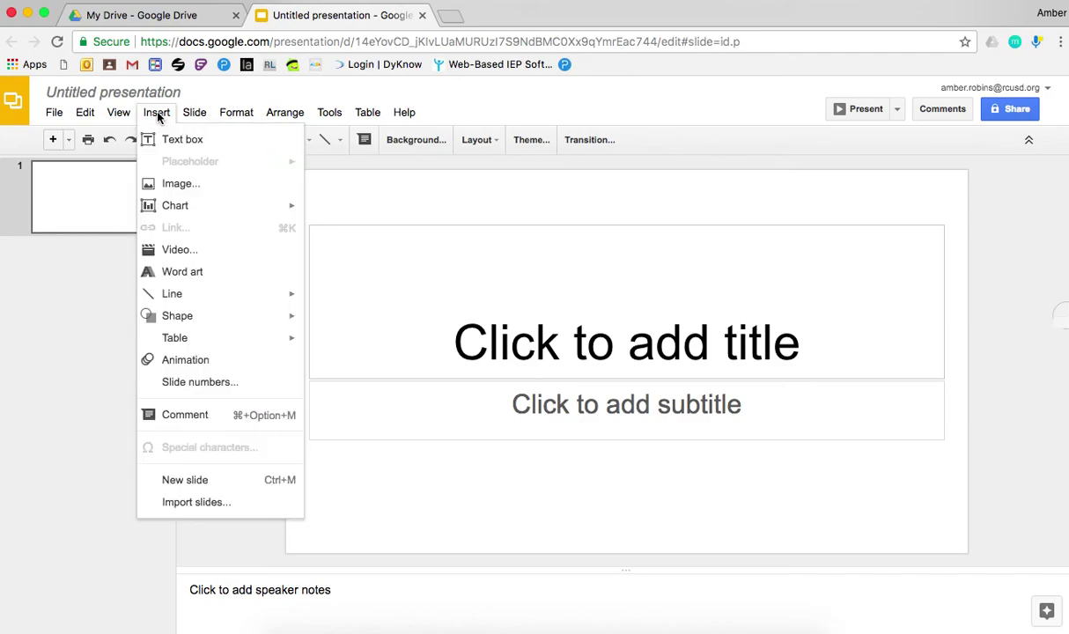
{"action": "left_click", "coordinate": [197, 190]}
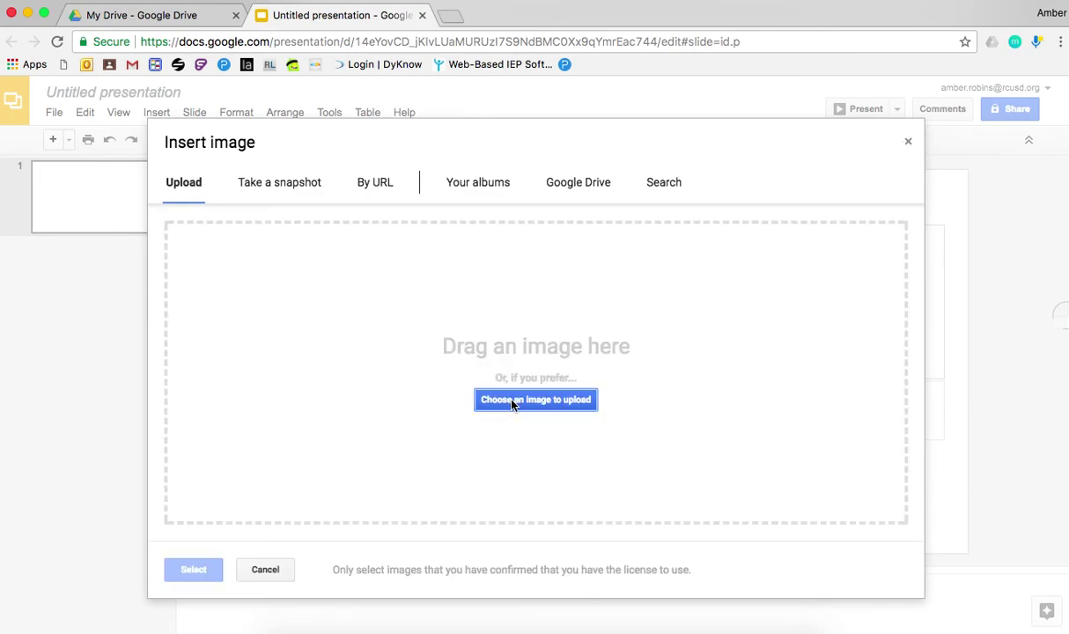
{"action": "left_click", "coordinate": [512, 401]}
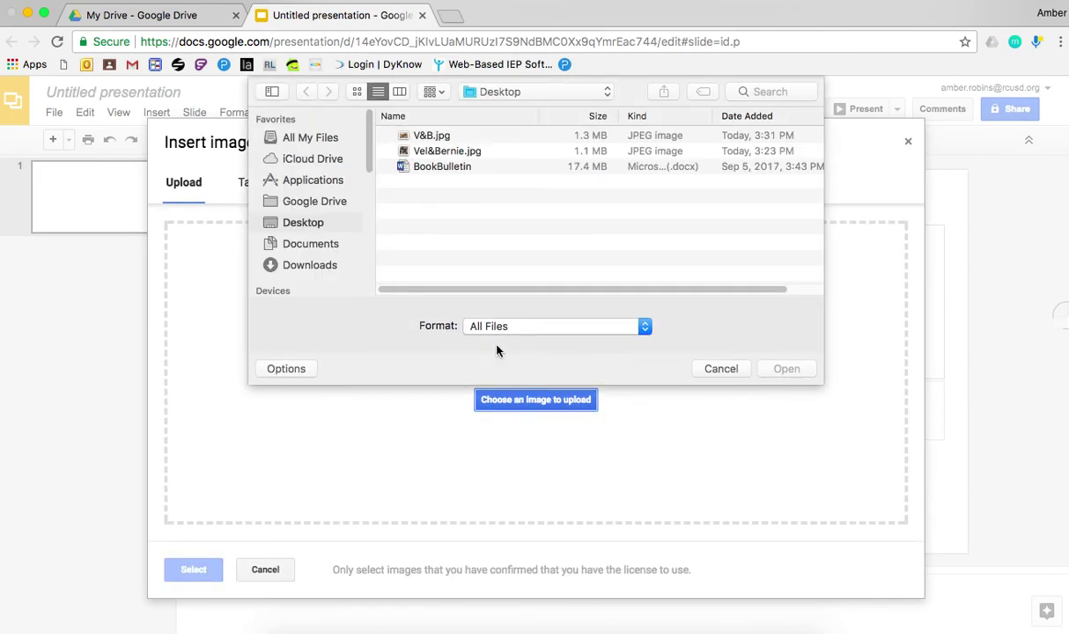
{"action": "double_click", "coordinate": [439, 137]}
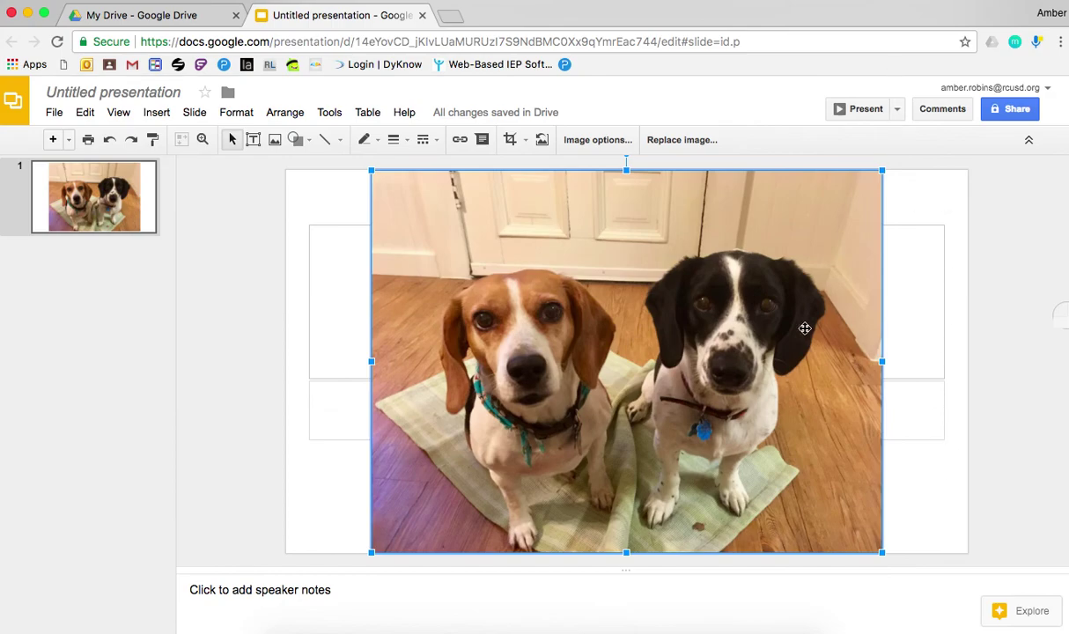
Step: Set the first slide's background color to black
{"action": "left_click", "coordinate": [310, 195]}
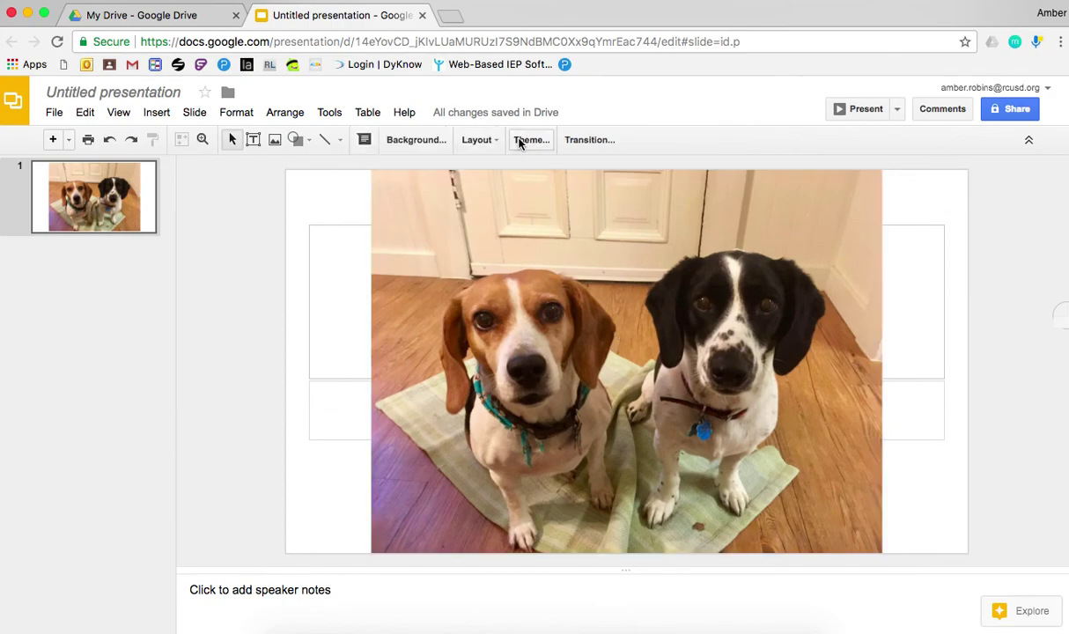
{"action": "left_click", "coordinate": [409, 141]}
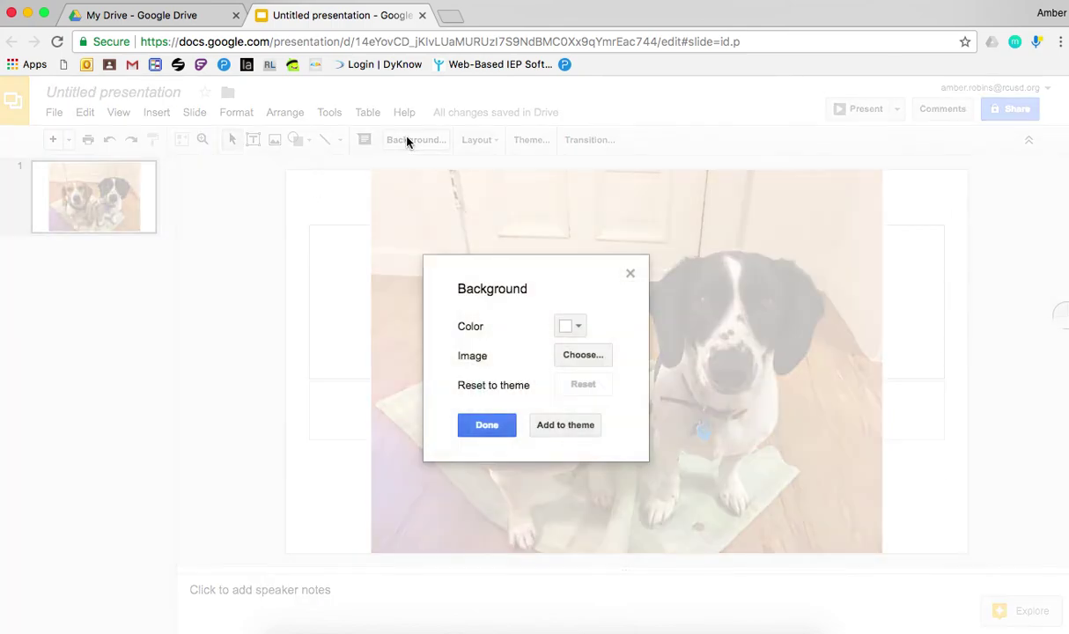
{"action": "left_click", "coordinate": [569, 328]}
{"action": "left_click", "coordinate": [571, 409]}
{"action": "left_click", "coordinate": [475, 425]}
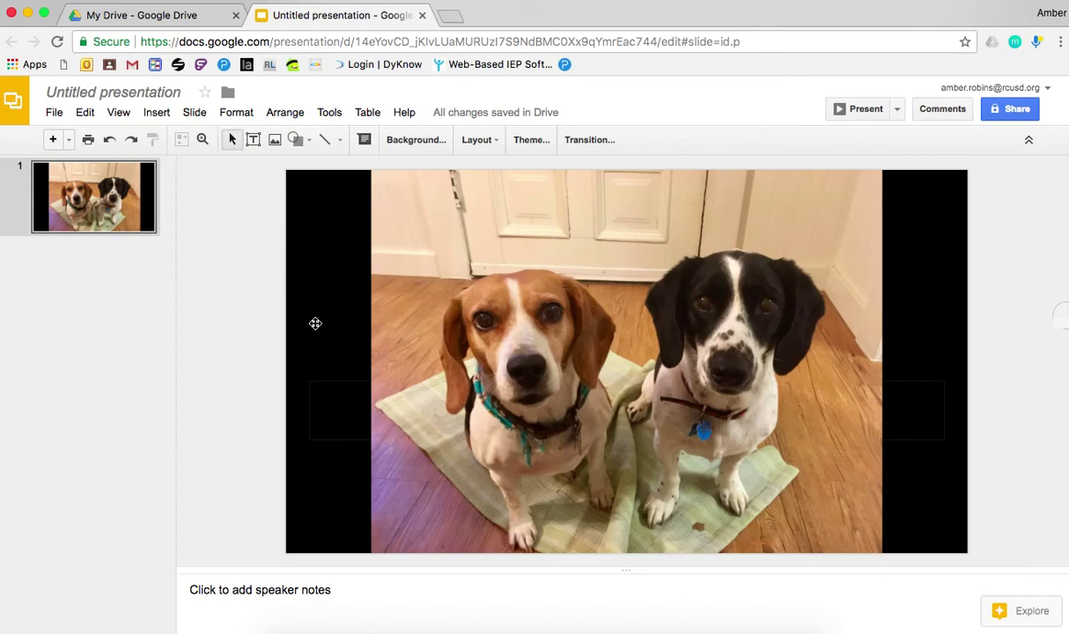
Step: Crop the upper strip off the dog photo, down to just above the dogs' heads
{"action": "left_click", "coordinate": [611, 336]}
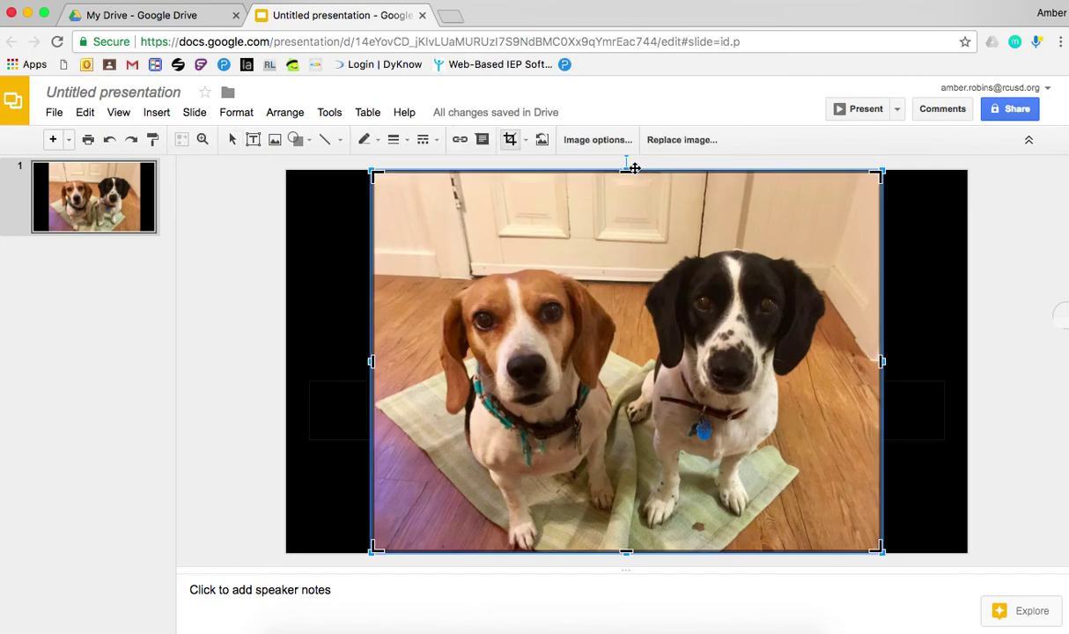
{"action": "left_click_drag", "start_coordinate": [626, 170], "coordinate": [626, 248]}
{"action": "key", "text": "Return"}
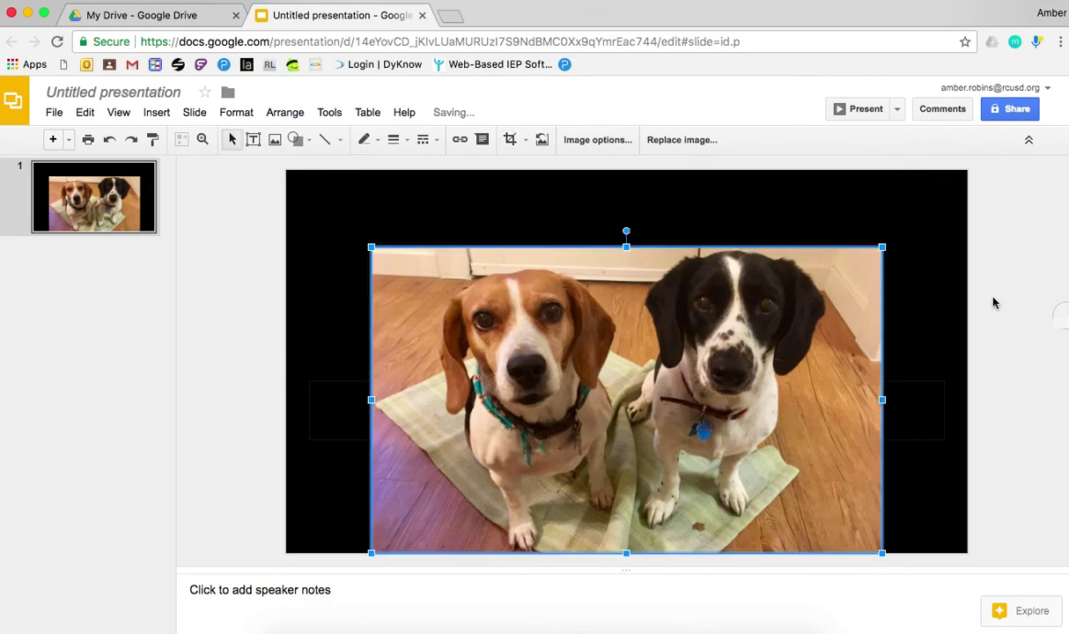
Step: Move the cropped dog photo to the slide's right edge and enlarge it until it covers the whole slide
{"action": "left_click_drag", "start_coordinate": [730, 320], "coordinate": [809, 317]}
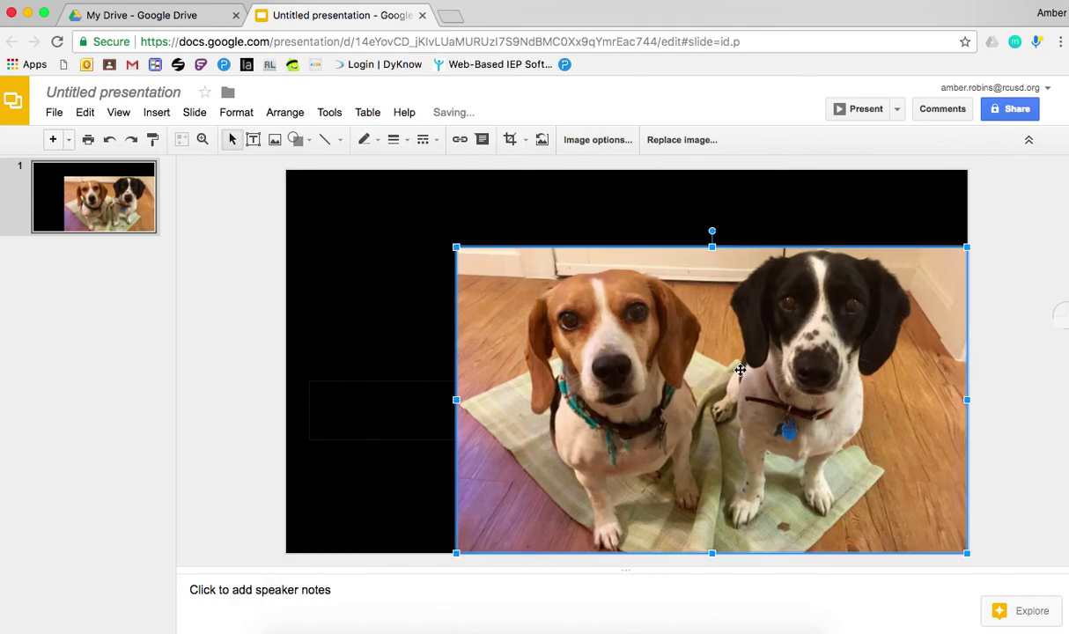
{"action": "left_click_drag", "start_coordinate": [457, 247], "coordinate": [326, 242]}
{"action": "left_click_drag", "start_coordinate": [328, 170], "coordinate": [287, 162]}
{"action": "left_click_drag", "start_coordinate": [461, 230], "coordinate": [465, 245]}
{"action": "left_click_drag", "start_coordinate": [532, 245], "coordinate": [532, 252]}
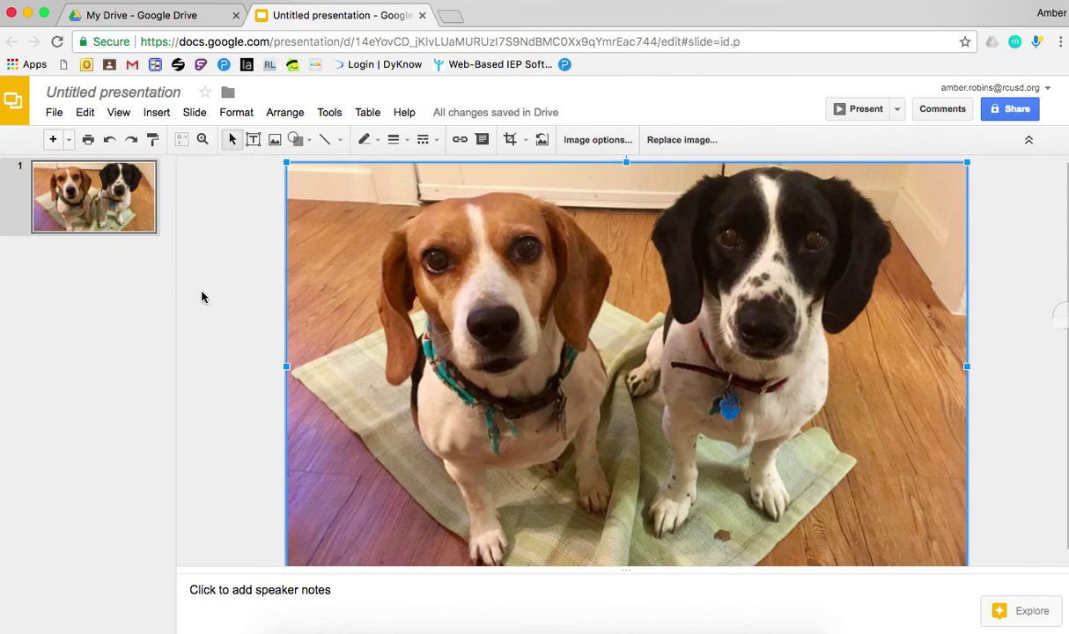
{"action": "left_click", "coordinate": [238, 291]}
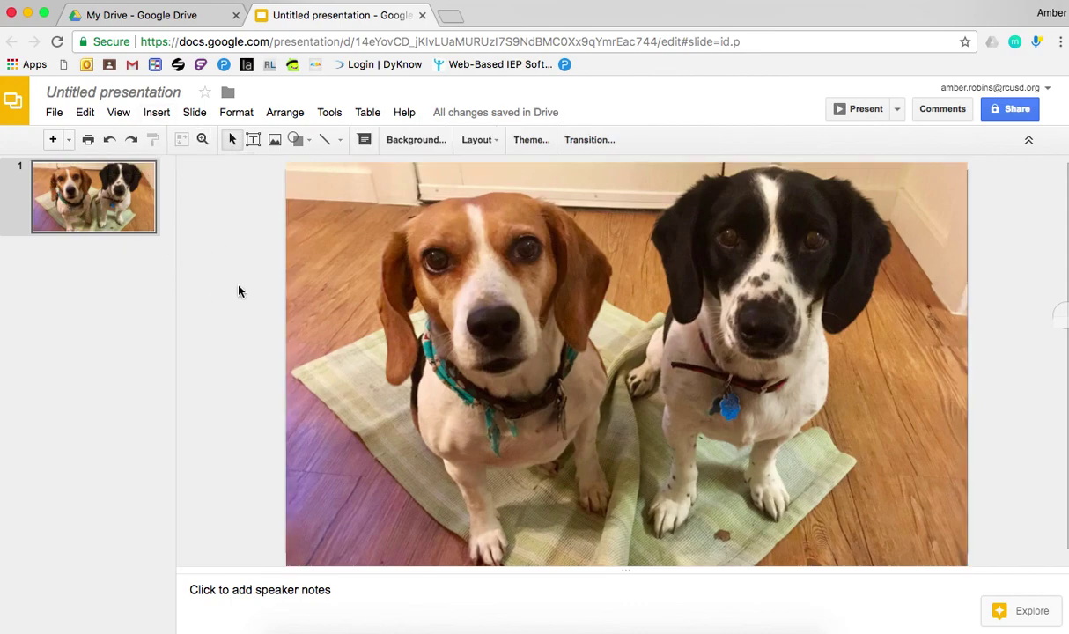
Step: Duplicate the photo slide and select the copy as slide 2
{"action": "right_click", "coordinate": [82, 196]}
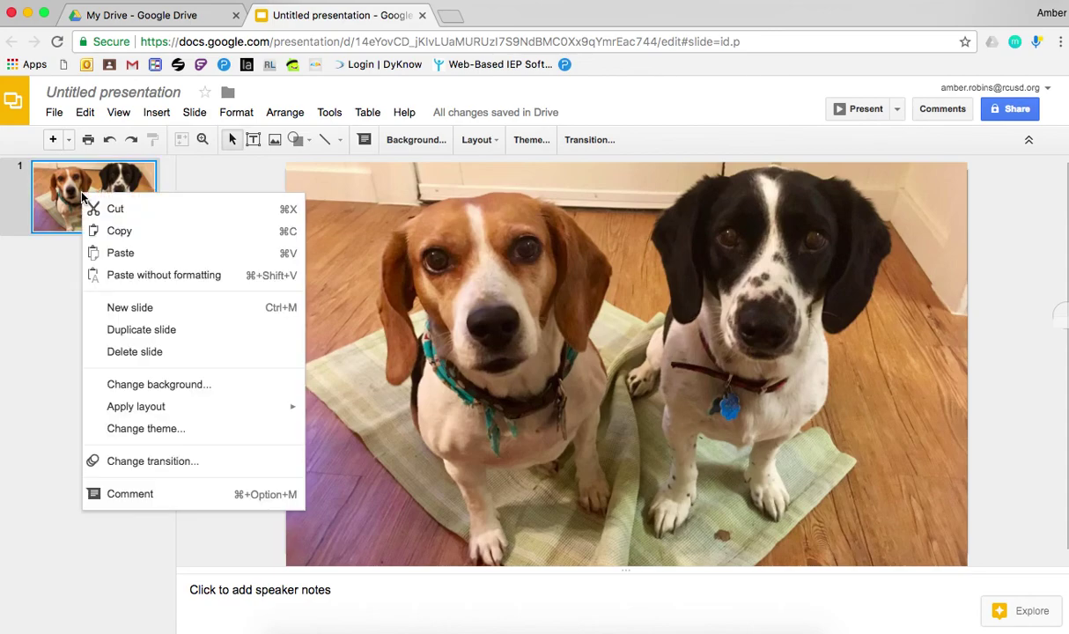
{"action": "left_click", "coordinate": [128, 337]}
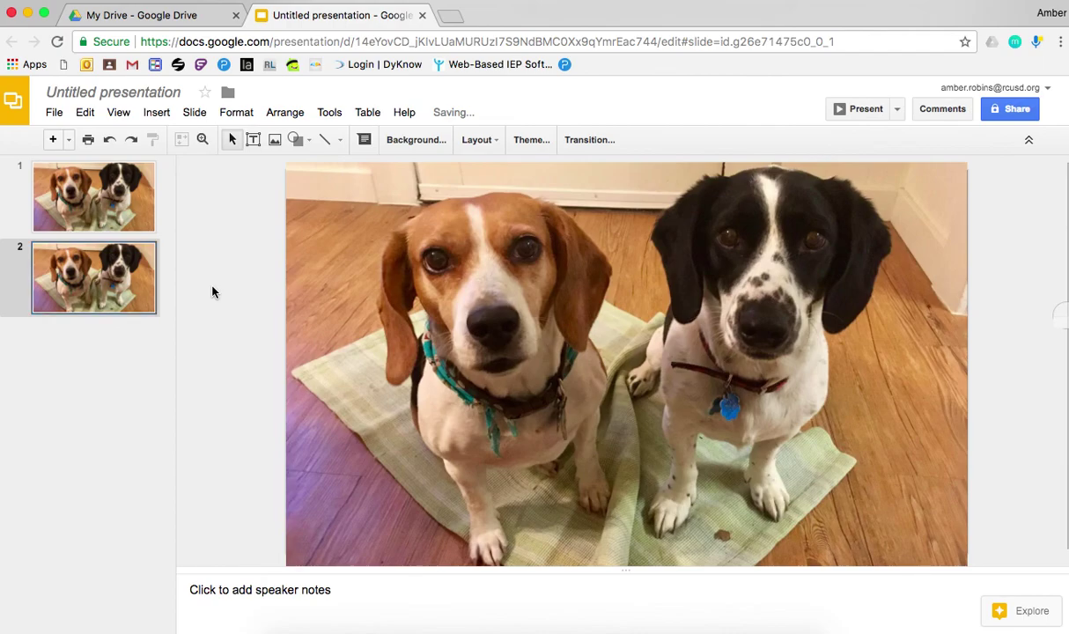
{"action": "left_click", "coordinate": [100, 282]}
Step: Add a wide text box across the lower half of slide 2 containing "The Best Beagles"
{"action": "left_click", "coordinate": [158, 116]}
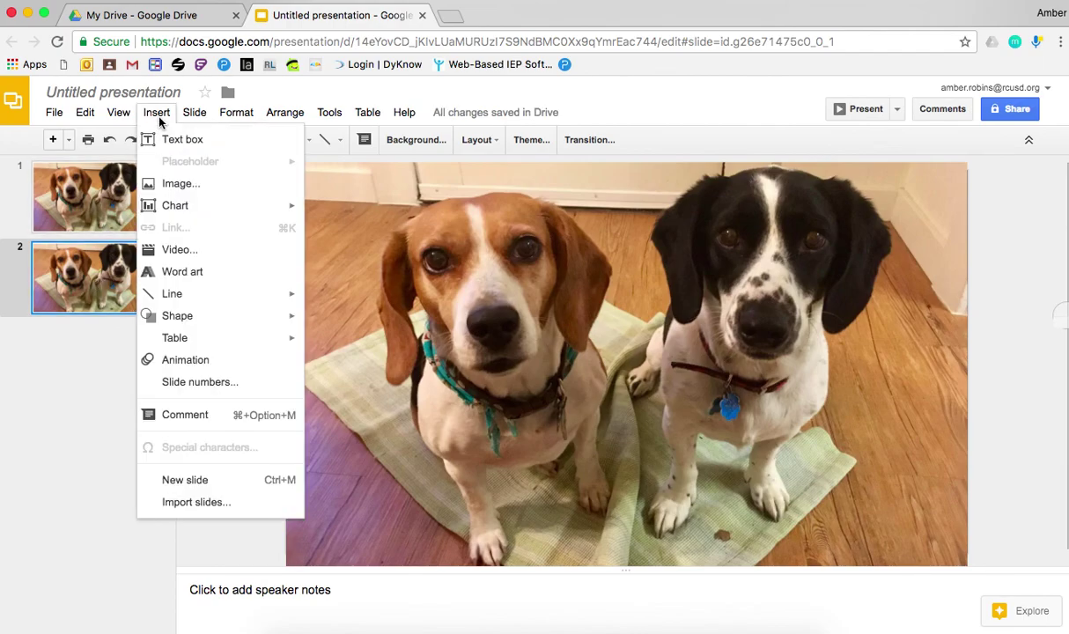
{"action": "left_click", "coordinate": [174, 140]}
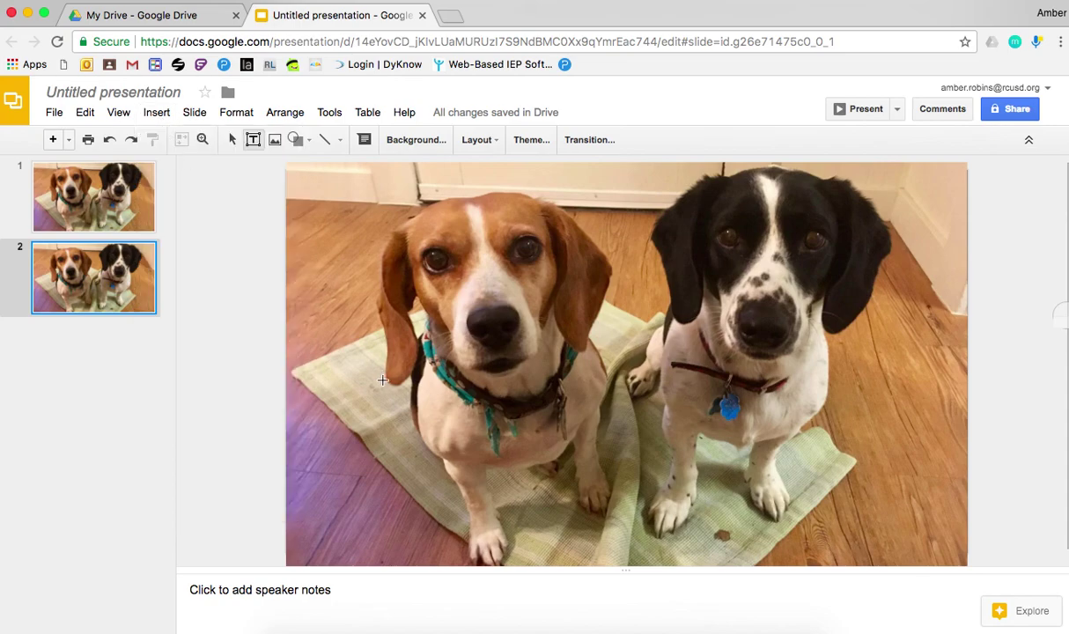
{"action": "left_click_drag", "start_coordinate": [371, 401], "coordinate": [903, 475]}
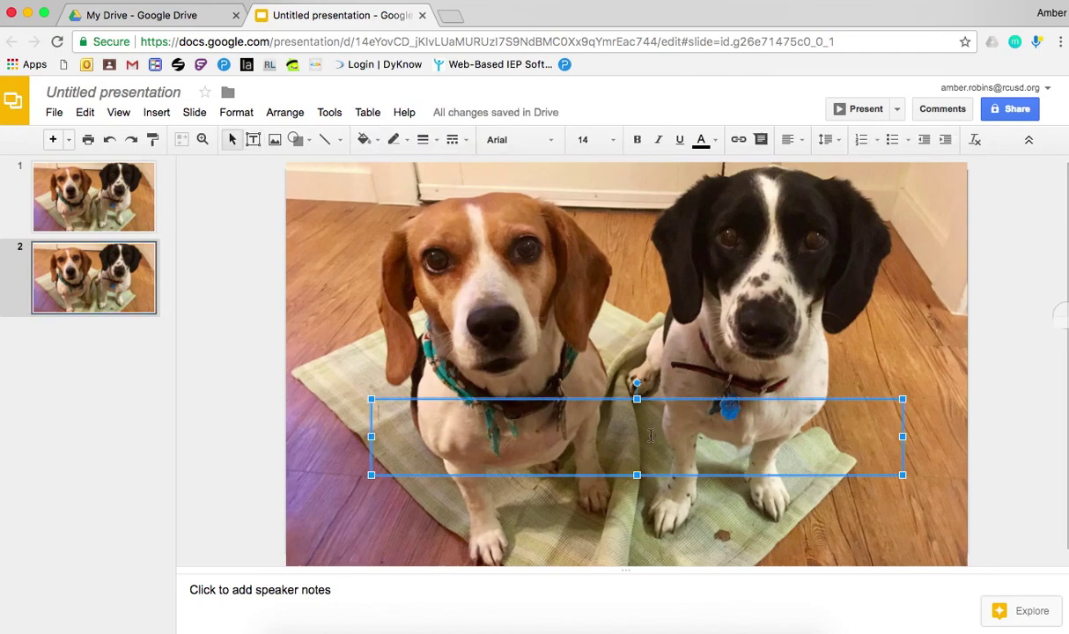
{"action": "type", "text": "The "}
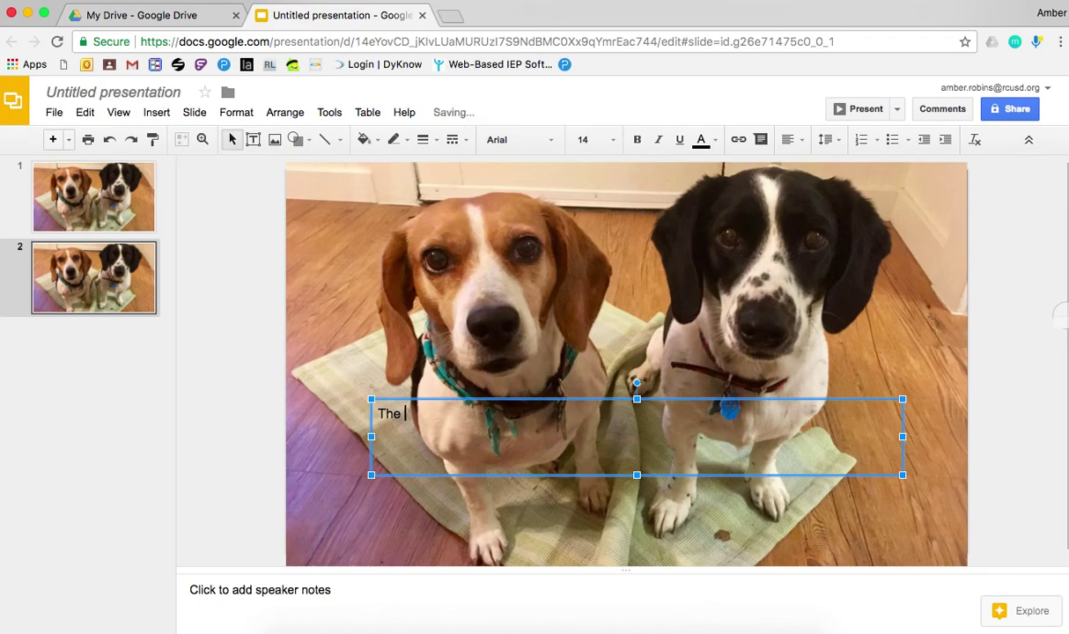
{"action": "type", "text": "Best Beagles"}
Step: Select all of the "The Best Beagles" text and change its font to Monoton
{"action": "key", "text": "super+a"}
{"action": "left_click", "coordinate": [517, 140]}
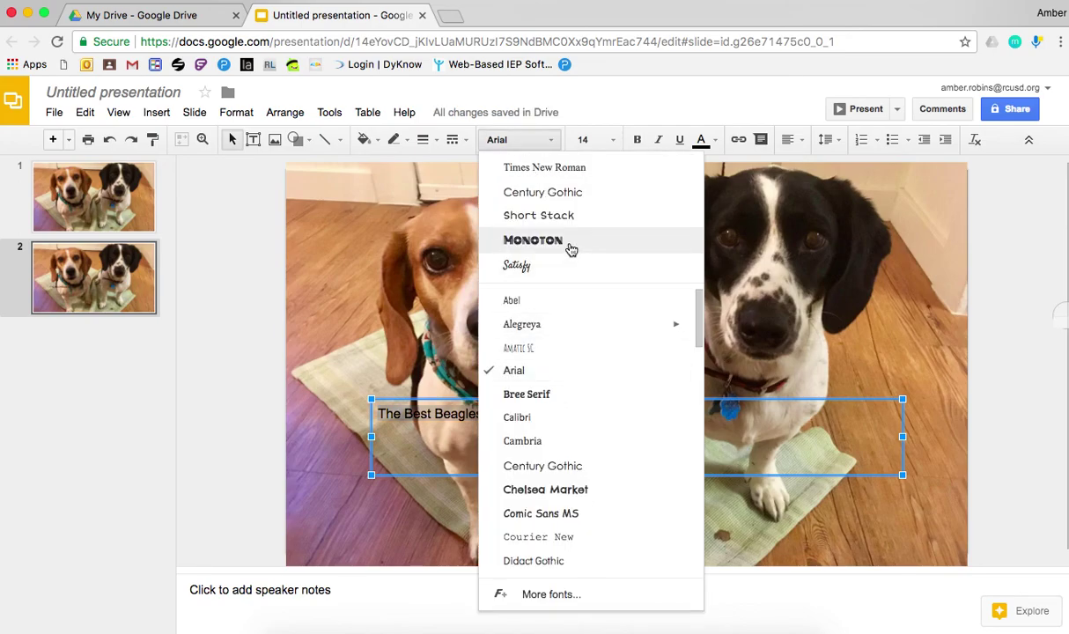
{"action": "left_click", "coordinate": [571, 250]}
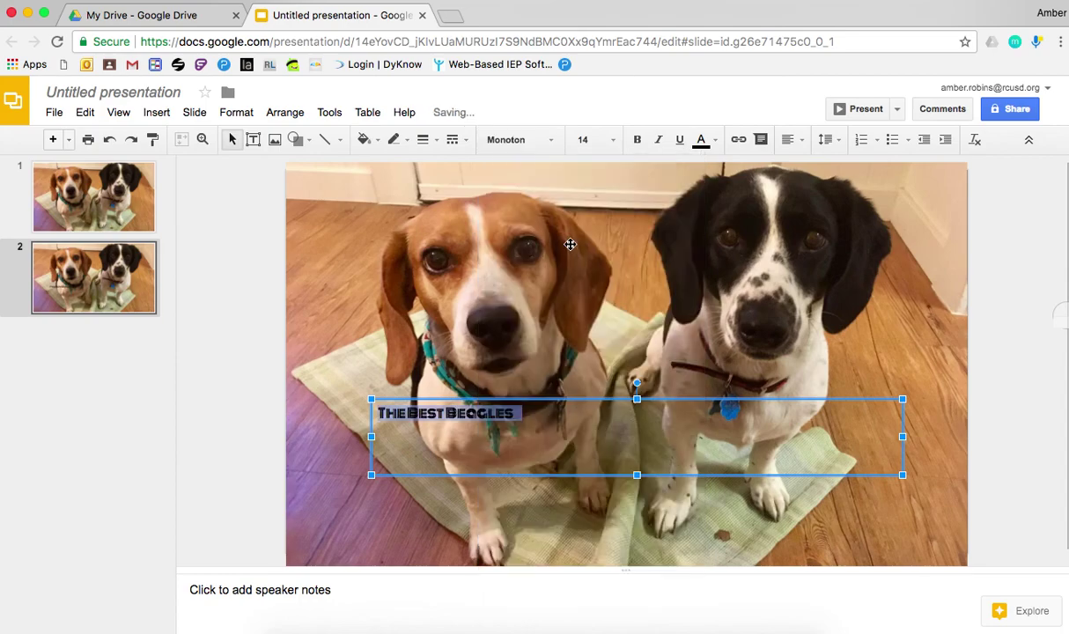
Step: Try font sizes 96 and 72 on the "The Best Beagles" text, and settle on 60
{"action": "left_click", "coordinate": [599, 139]}
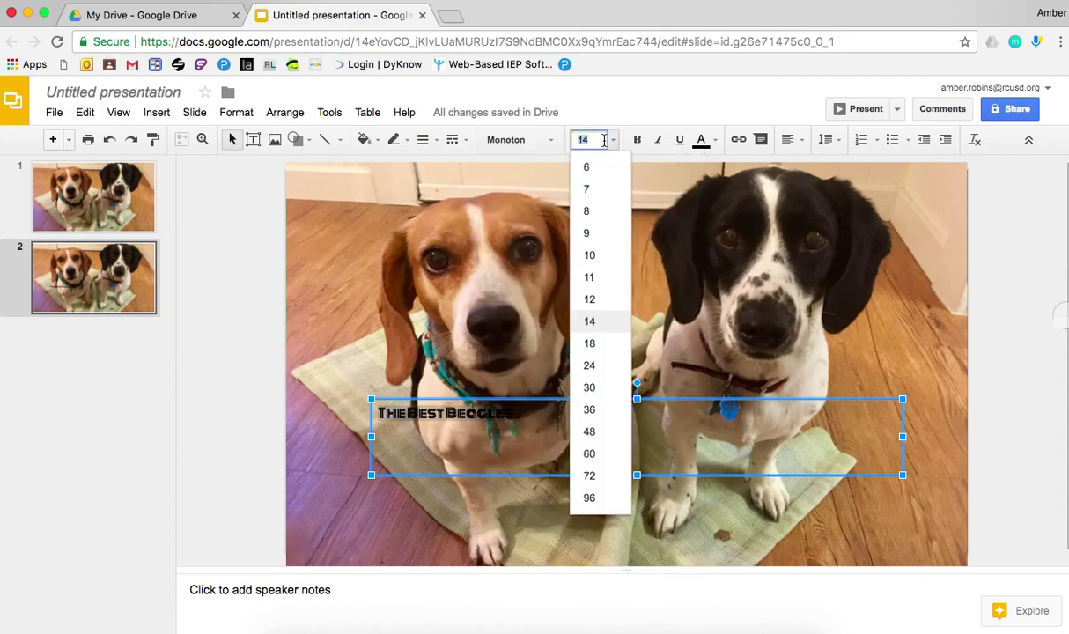
{"action": "left_click", "coordinate": [595, 497]}
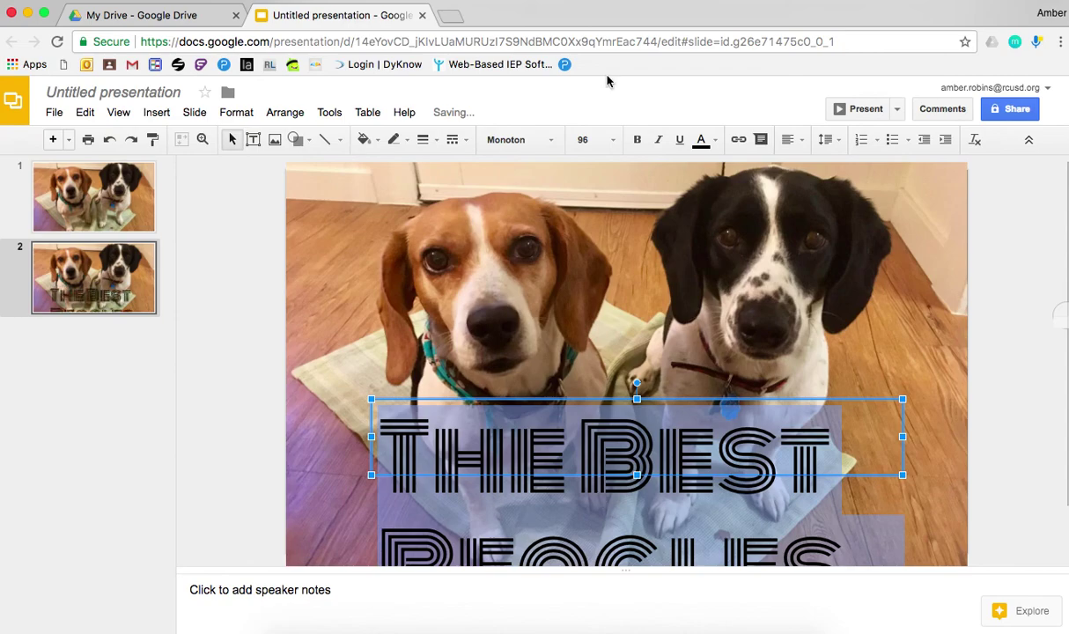
{"action": "left_click", "coordinate": [588, 139]}
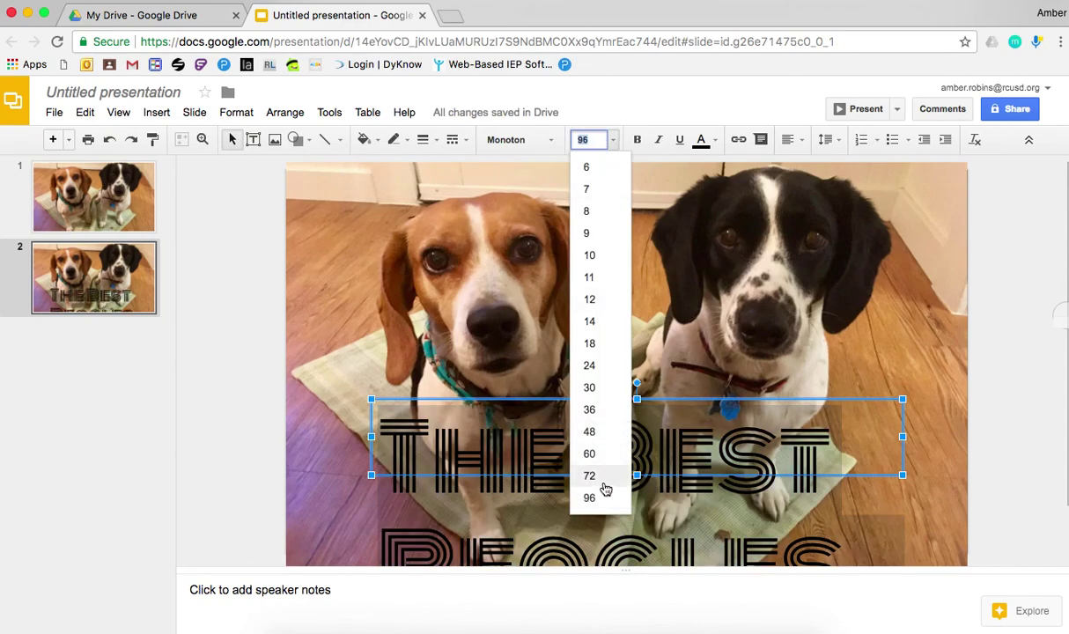
{"action": "left_click", "coordinate": [606, 490]}
{"action": "left_click", "coordinate": [585, 139]}
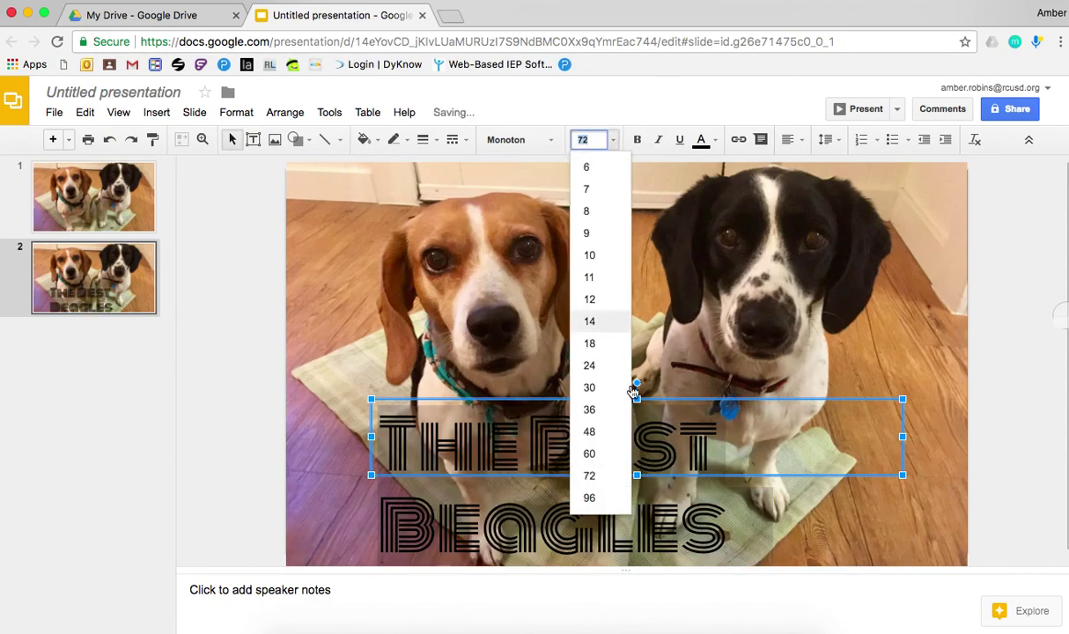
{"action": "left_click", "coordinate": [589, 453]}
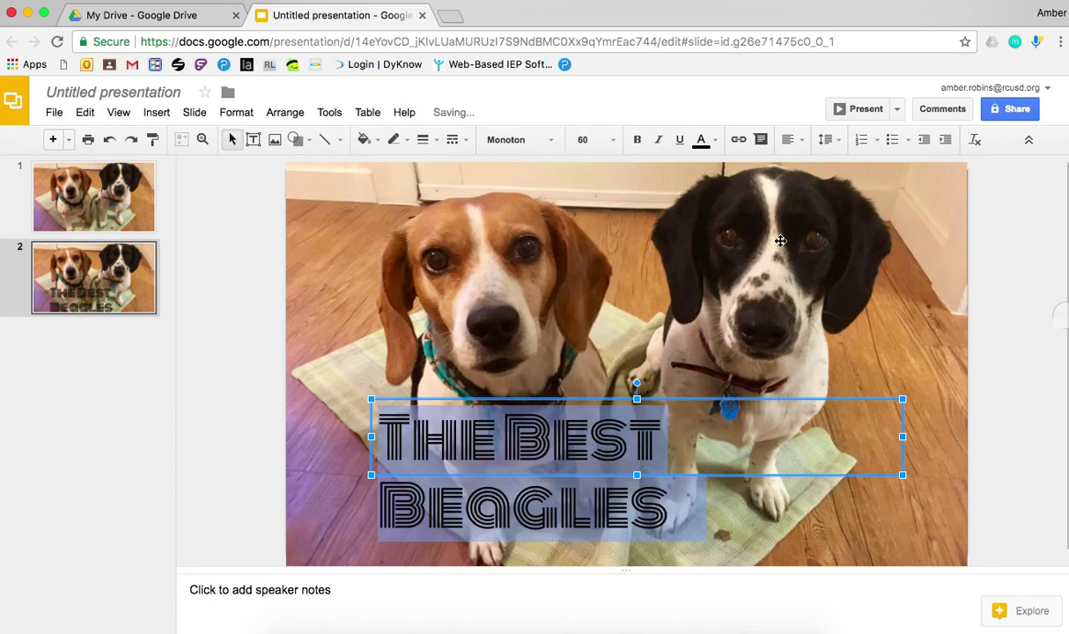
Step: Browse the available fonts and change the "The Best Beagles" text to Poiret One
{"action": "left_click", "coordinate": [518, 139]}
{"action": "scroll", "coordinate": [565, 473], "scroll_direction": "down", "scroll_amount": 10}
{"action": "scroll", "coordinate": [564, 473], "scroll_direction": "down", "scroll_amount": 5}
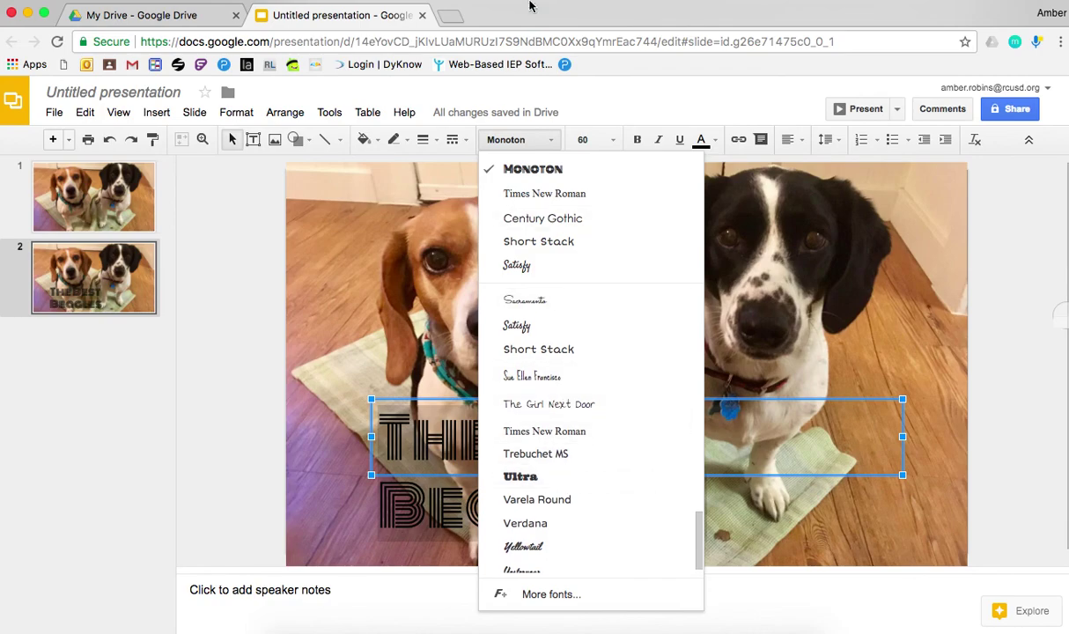
{"action": "left_click", "coordinate": [507, 137]}
{"action": "left_click", "coordinate": [520, 140]}
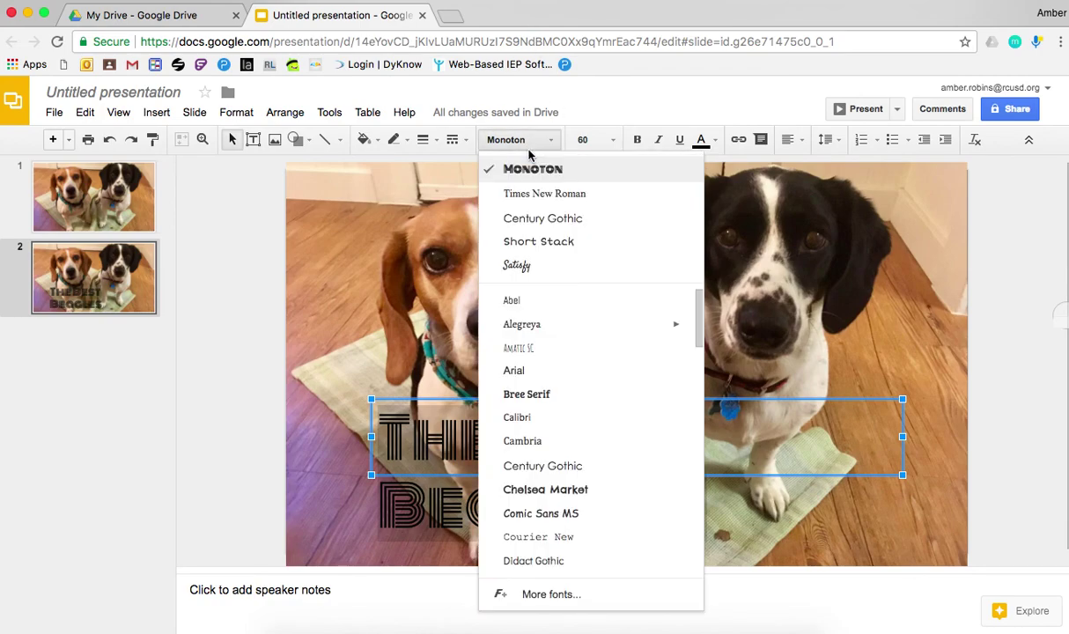
{"action": "scroll", "coordinate": [531, 474], "scroll_direction": "down", "scroll_amount": 4}
{"action": "scroll", "coordinate": [532, 475], "scroll_direction": "down", "scroll_amount": 3}
{"action": "scroll", "coordinate": [532, 474], "scroll_direction": "up", "scroll_amount": 2}
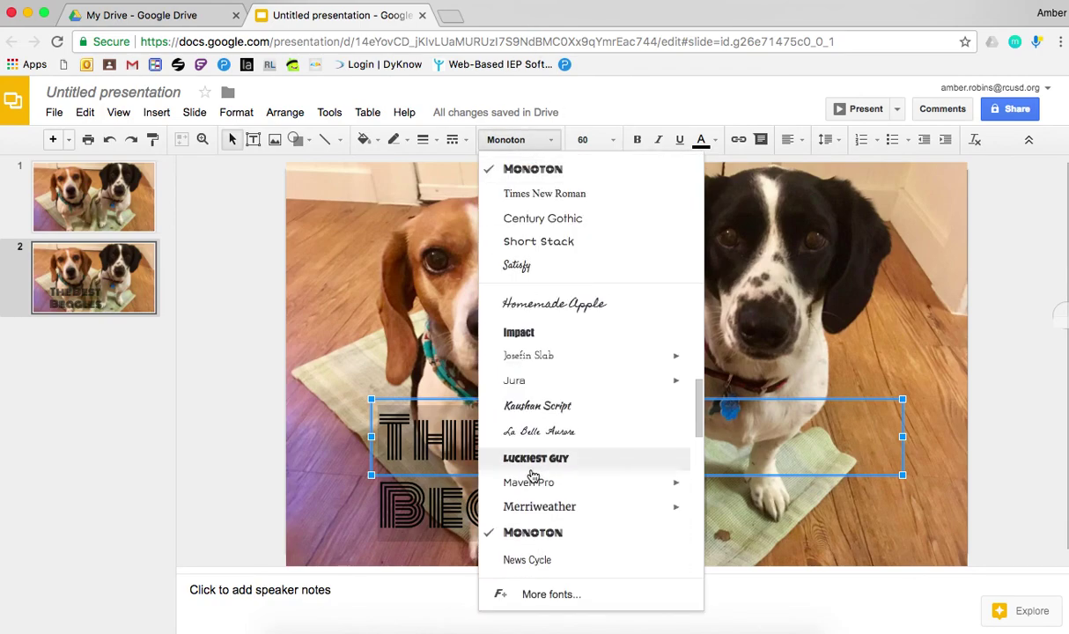
{"action": "scroll", "coordinate": [532, 475], "scroll_direction": "down", "scroll_amount": 5}
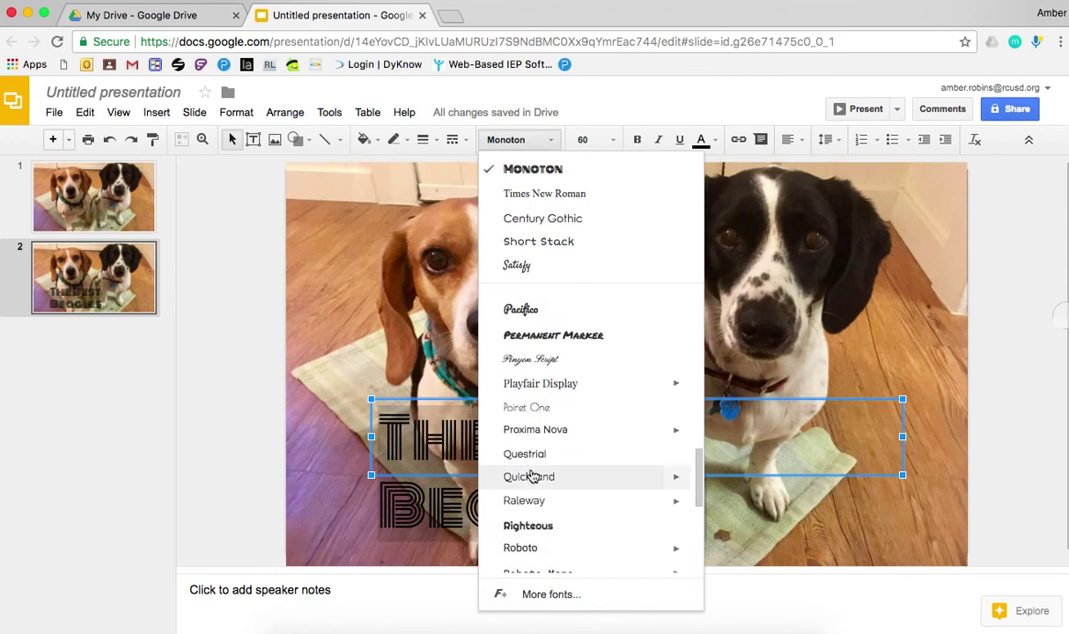
{"action": "scroll", "coordinate": [532, 477], "scroll_direction": "up", "scroll_amount": 1}
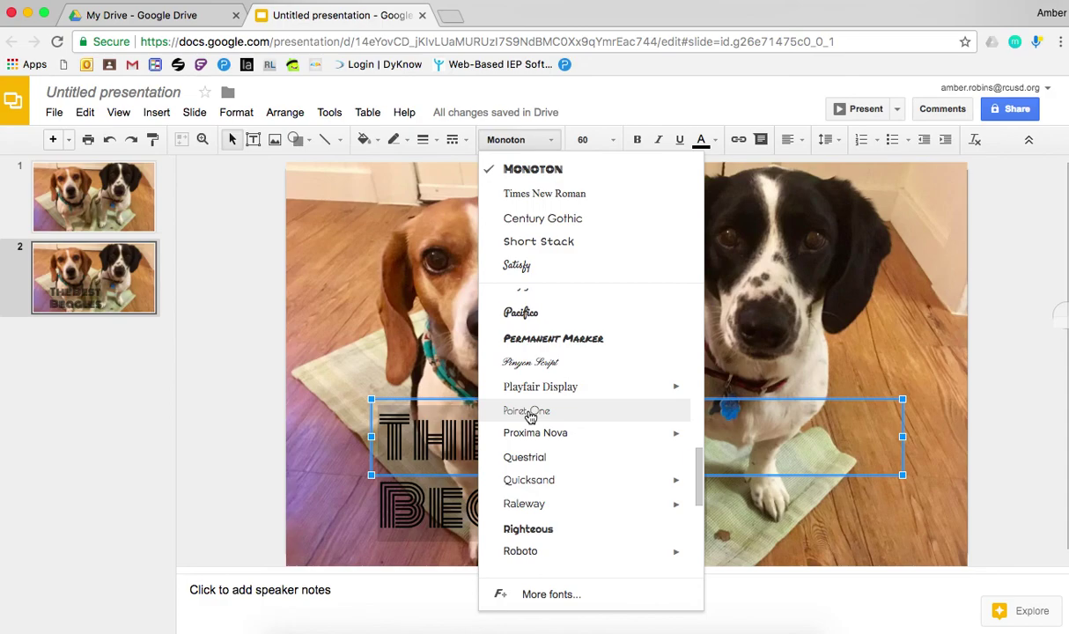
{"action": "left_click", "coordinate": [529, 416]}
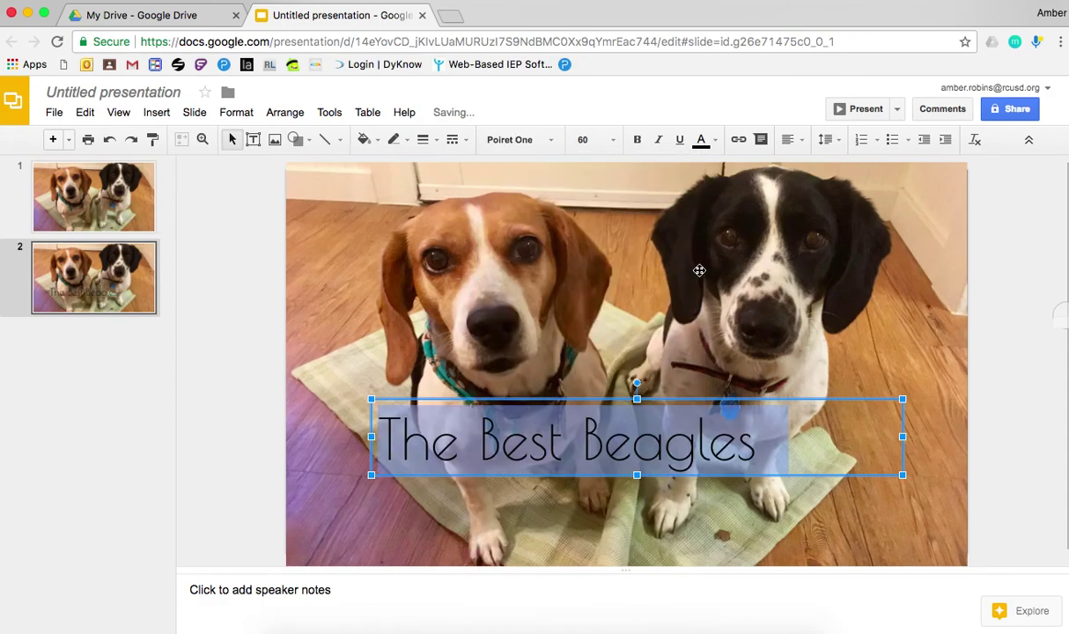
Step: Center-align the "The Best Beagles" text and shift its text box to the horizontal center of slide 2
{"action": "left_click", "coordinate": [828, 141]}
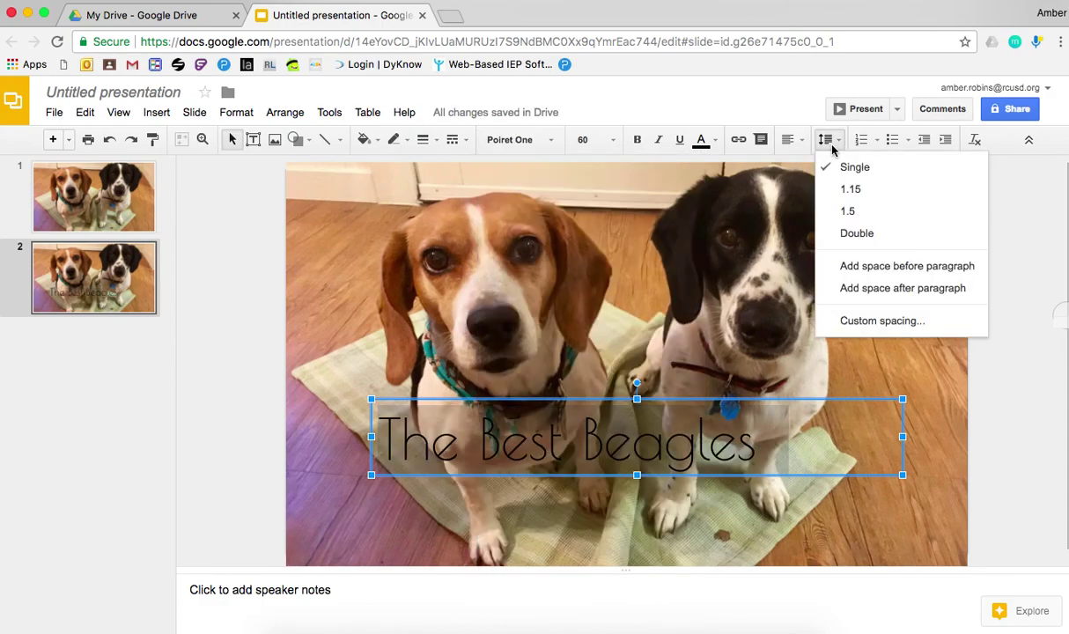
{"action": "left_click", "coordinate": [799, 141]}
{"action": "left_click", "coordinate": [816, 166]}
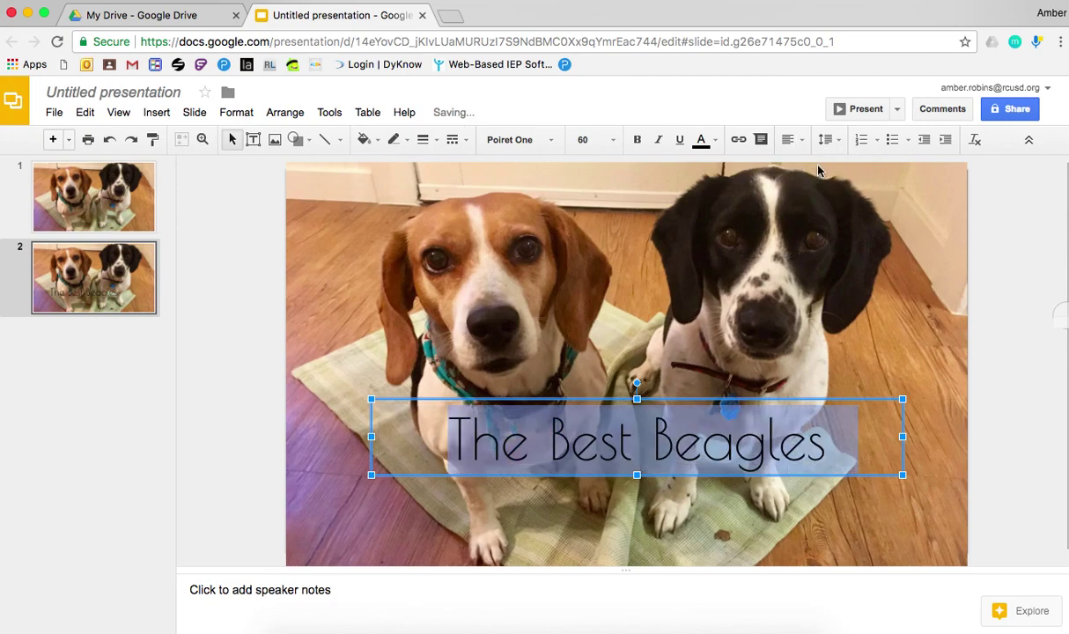
{"action": "mouse_move", "coordinate": [457, 402]}
{"action": "left_mouse_down"}
{"action": "mouse_move", "coordinate": [436, 389]}
{"action": "mouse_move", "coordinate": [420, 396]}
{"action": "mouse_move", "coordinate": [446, 405]}
{"action": "left_mouse_up"}
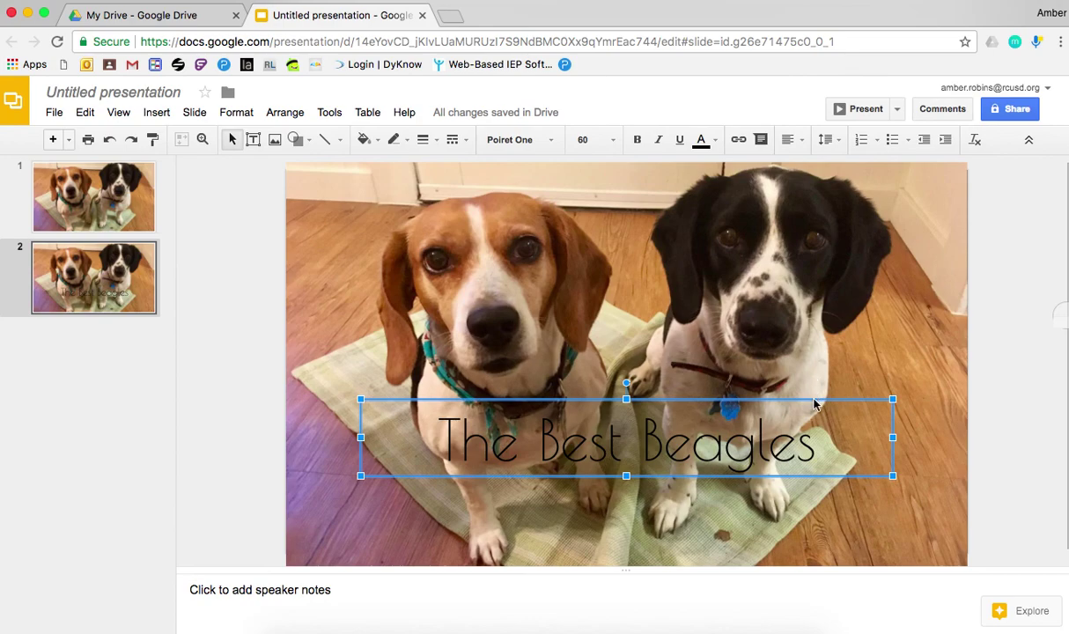
Step: Fill the "The Best Beagles" text box with the custom semi-transparent gray #999999b4
{"action": "left_click", "coordinate": [374, 143]}
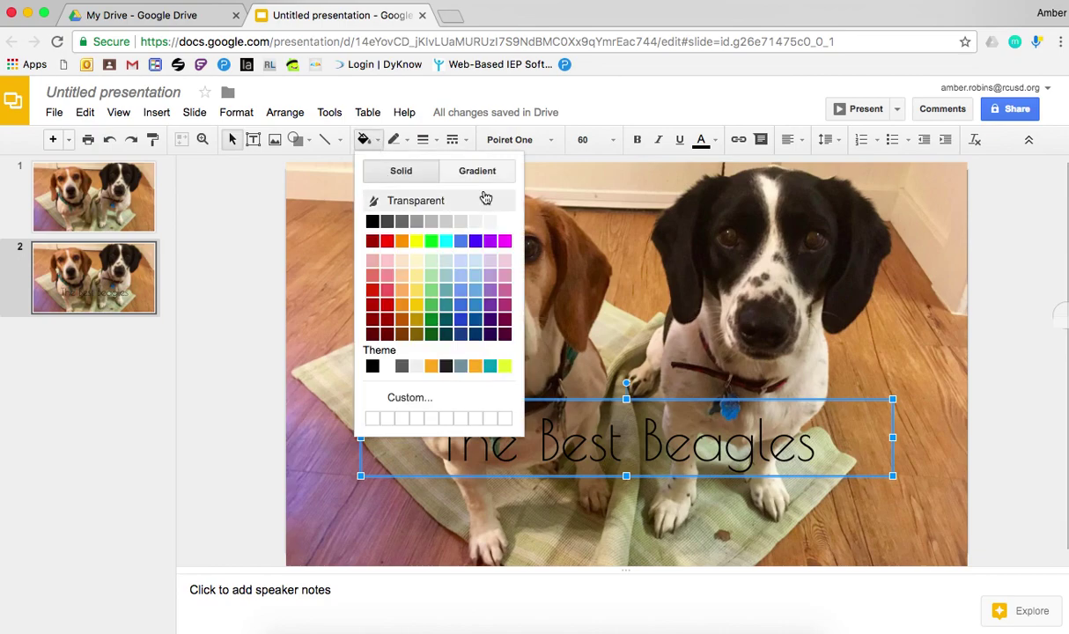
{"action": "left_click", "coordinate": [462, 170]}
{"action": "left_click", "coordinate": [416, 171]}
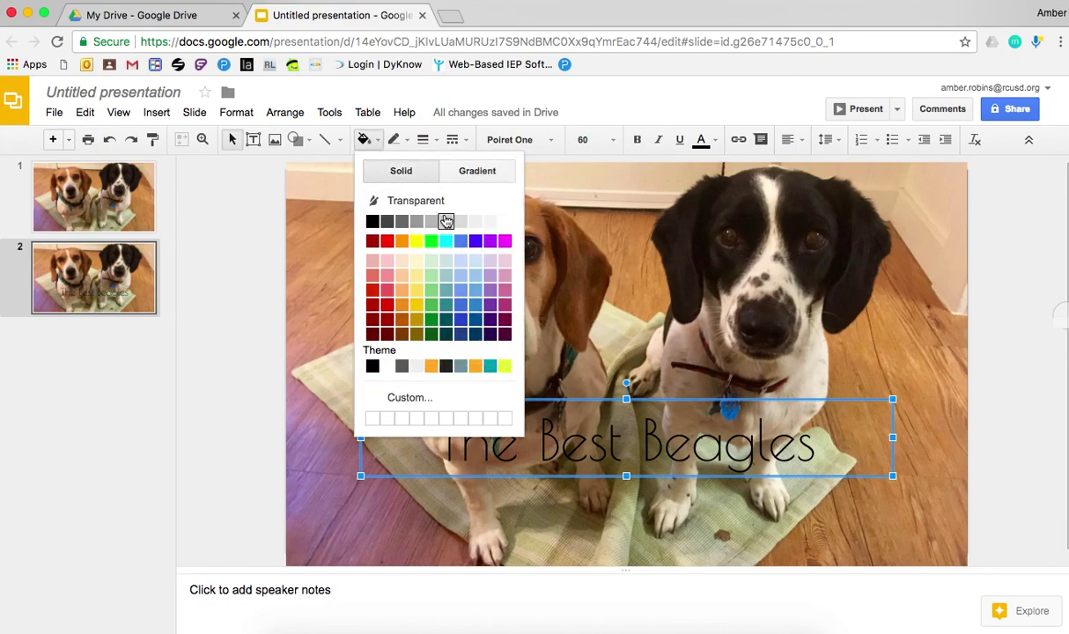
{"action": "left_click", "coordinate": [427, 399]}
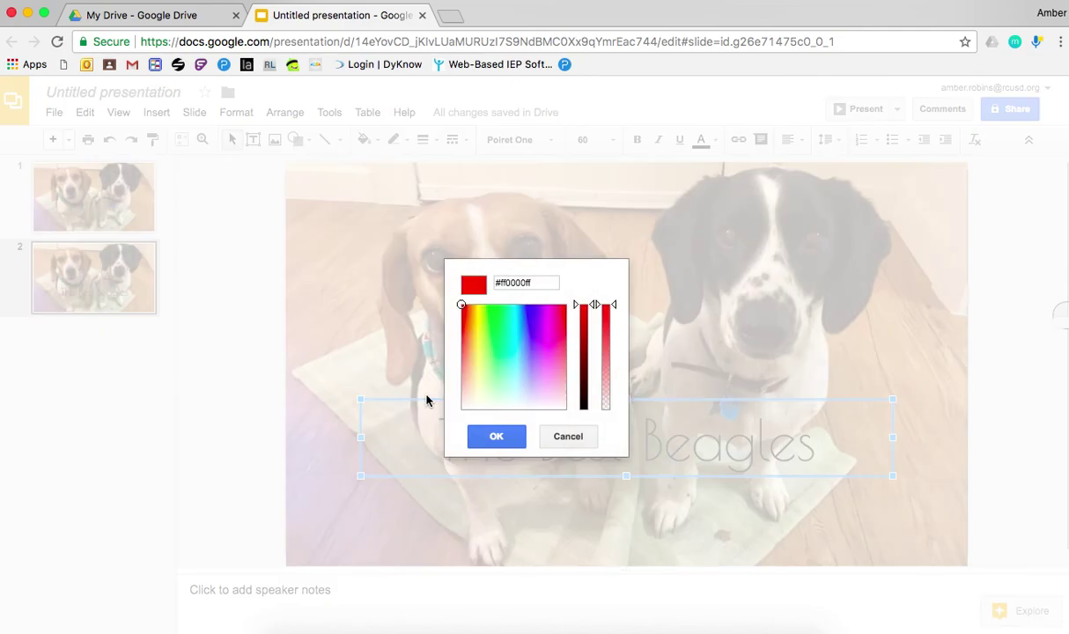
{"action": "left_click", "coordinate": [535, 406]}
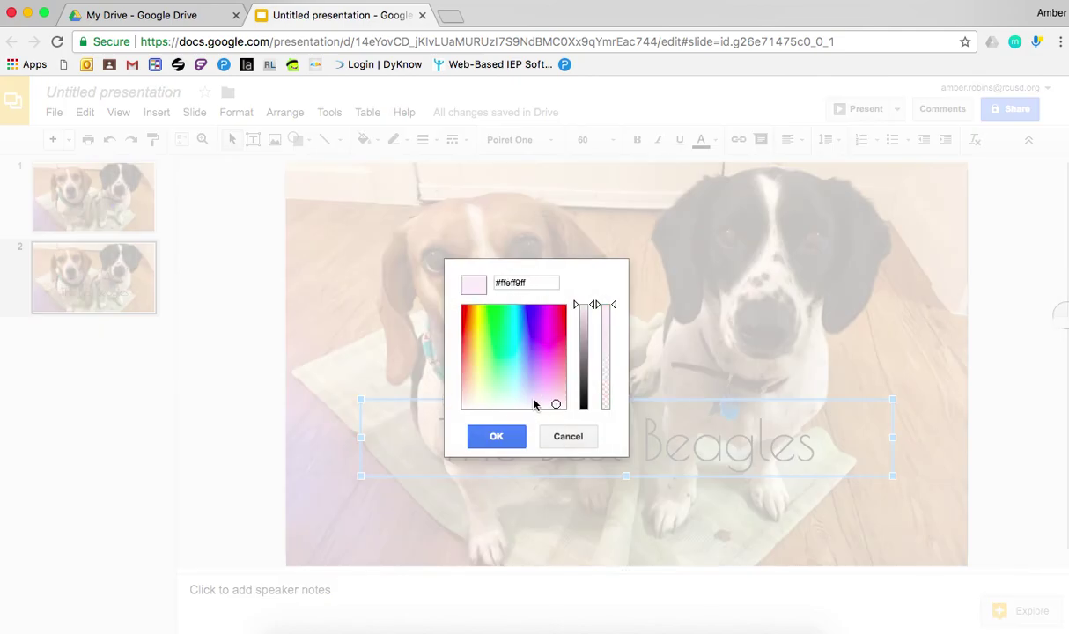
{"action": "left_click", "coordinate": [542, 394]}
{"action": "mouse_move", "coordinate": [542, 396]}
{"action": "left_mouse_down"}
{"action": "mouse_move", "coordinate": [520, 410]}
{"action": "mouse_move", "coordinate": [554, 409]}
{"action": "left_mouse_up"}
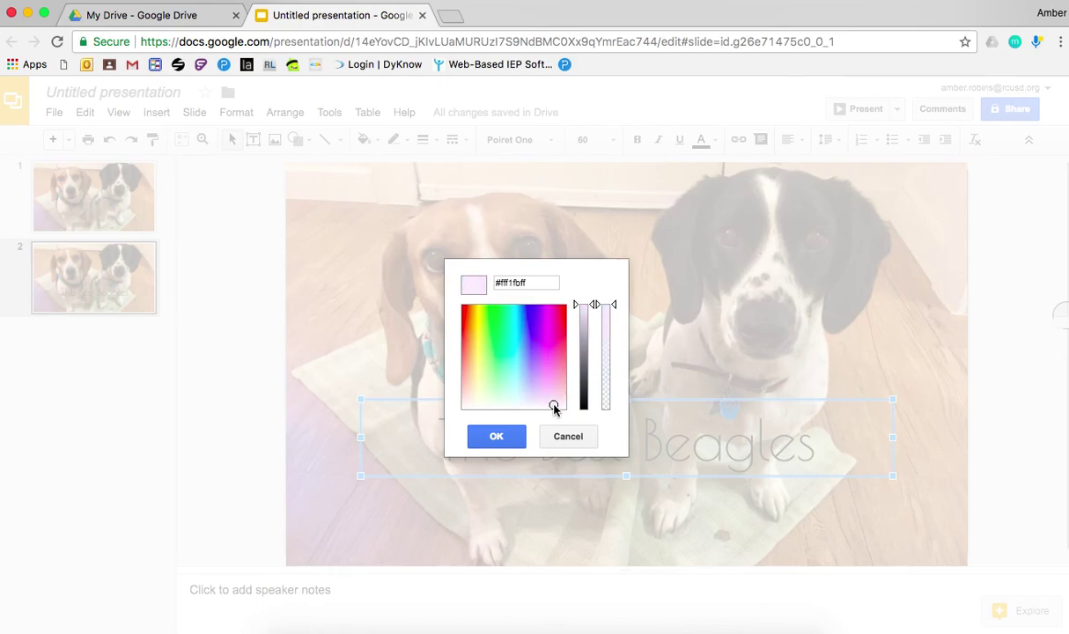
{"action": "left_click", "coordinate": [584, 349]}
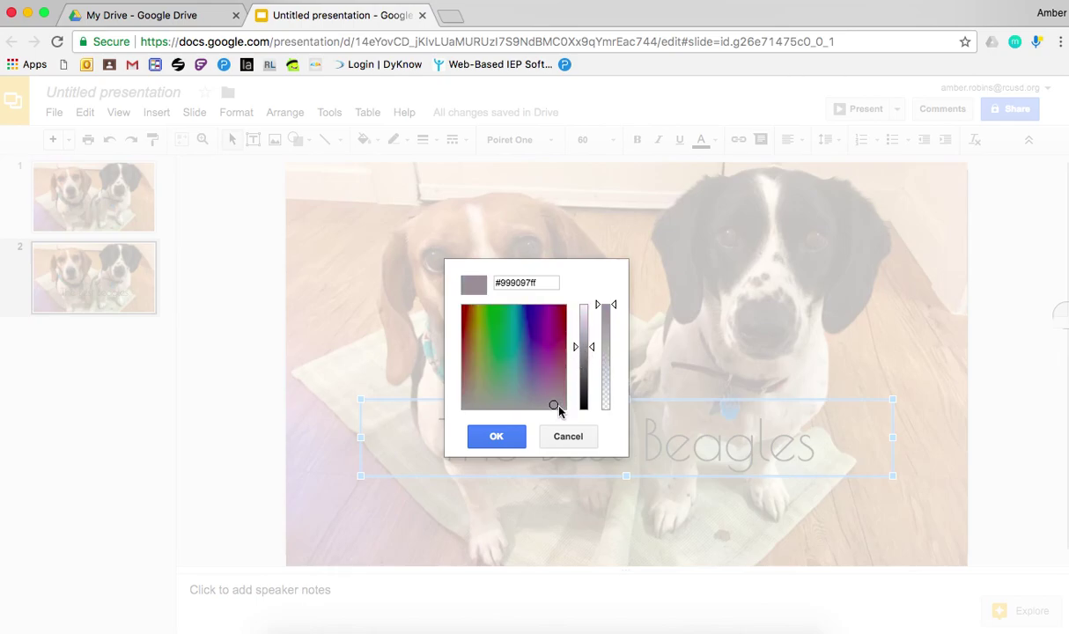
{"action": "left_click_drag", "start_coordinate": [550, 408], "coordinate": [571, 415]}
{"action": "left_click_drag", "start_coordinate": [615, 304], "coordinate": [617, 329]}
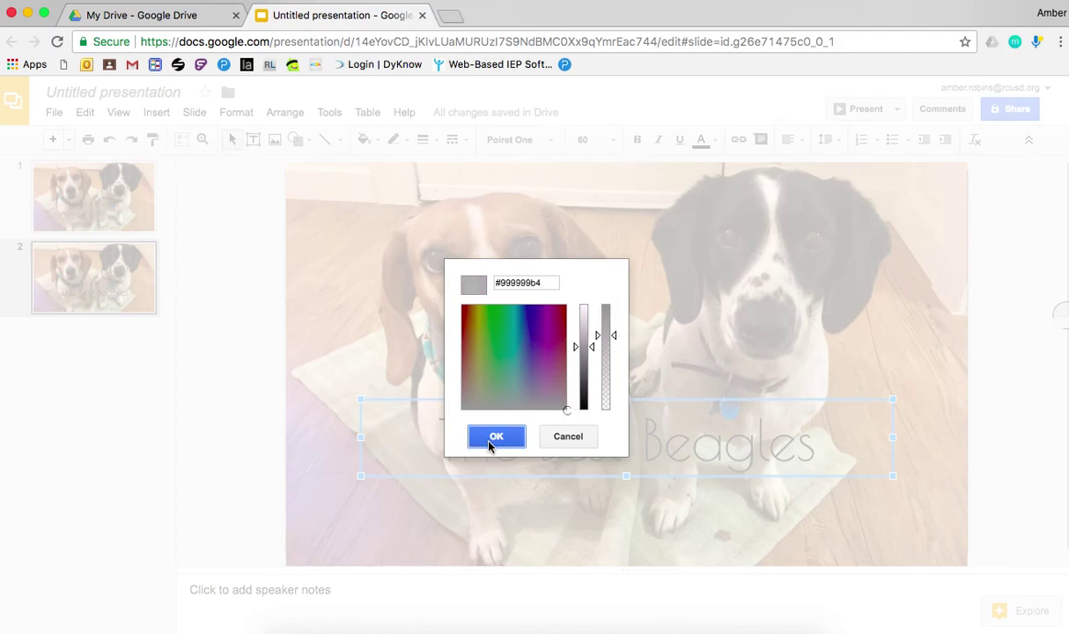
{"action": "left_click", "coordinate": [489, 440]}
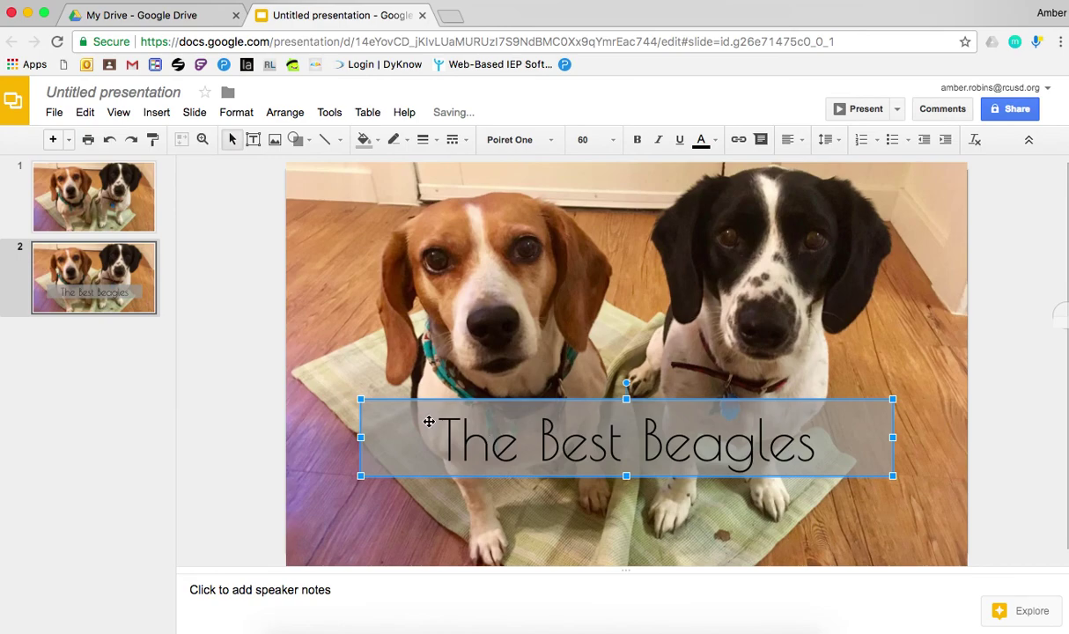
Step: Make the whole "The Best Beagles" text bold
{"action": "triple_click", "coordinate": [519, 452]}
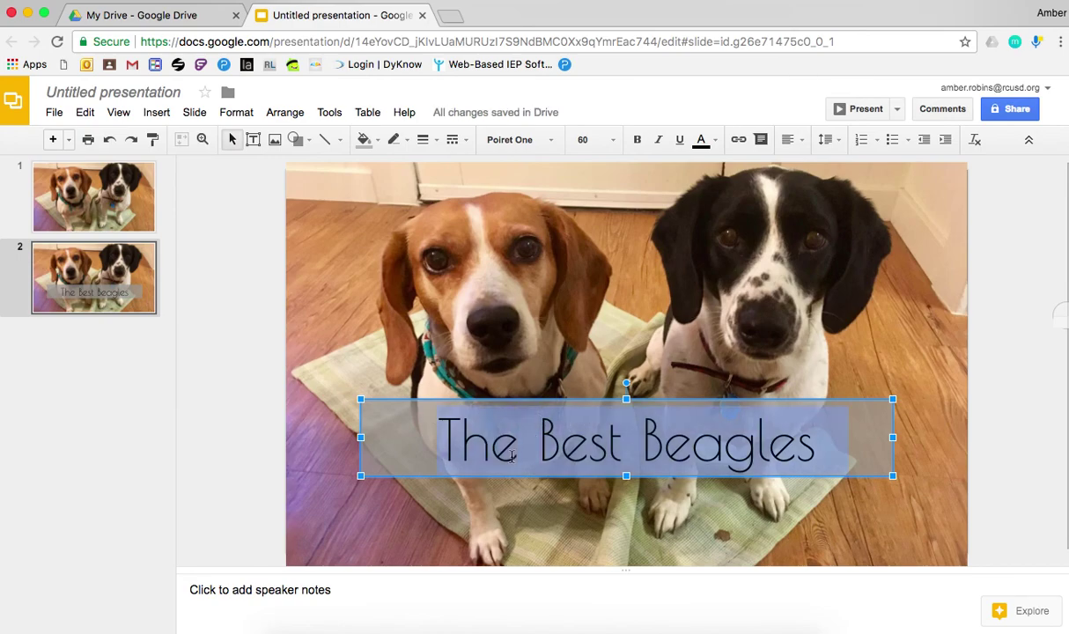
{"action": "left_click", "coordinate": [640, 140]}
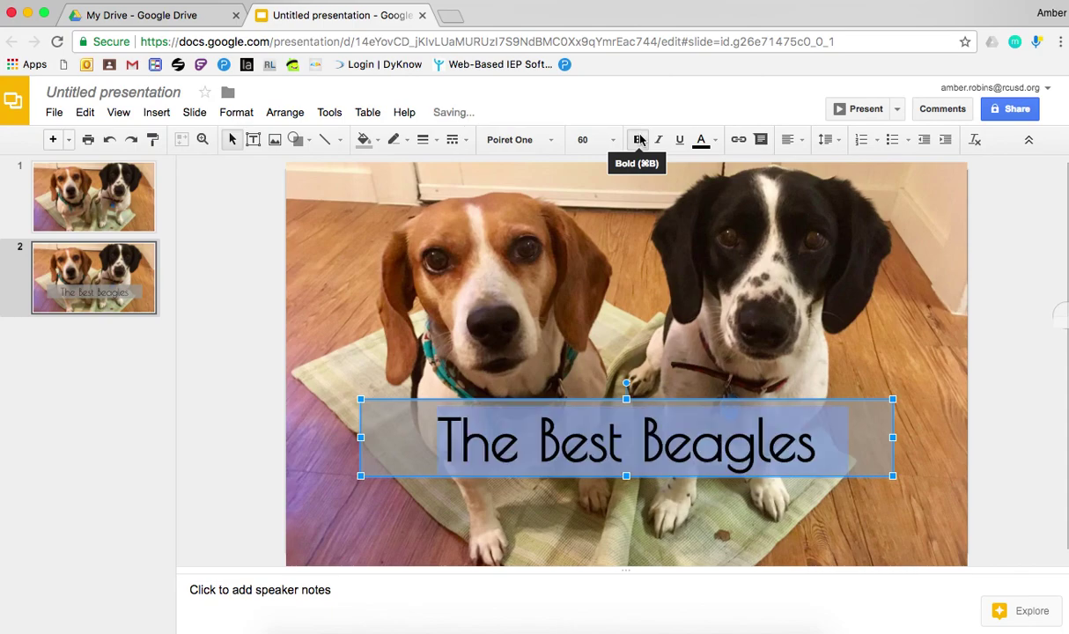
{"action": "left_click", "coordinate": [492, 432]}
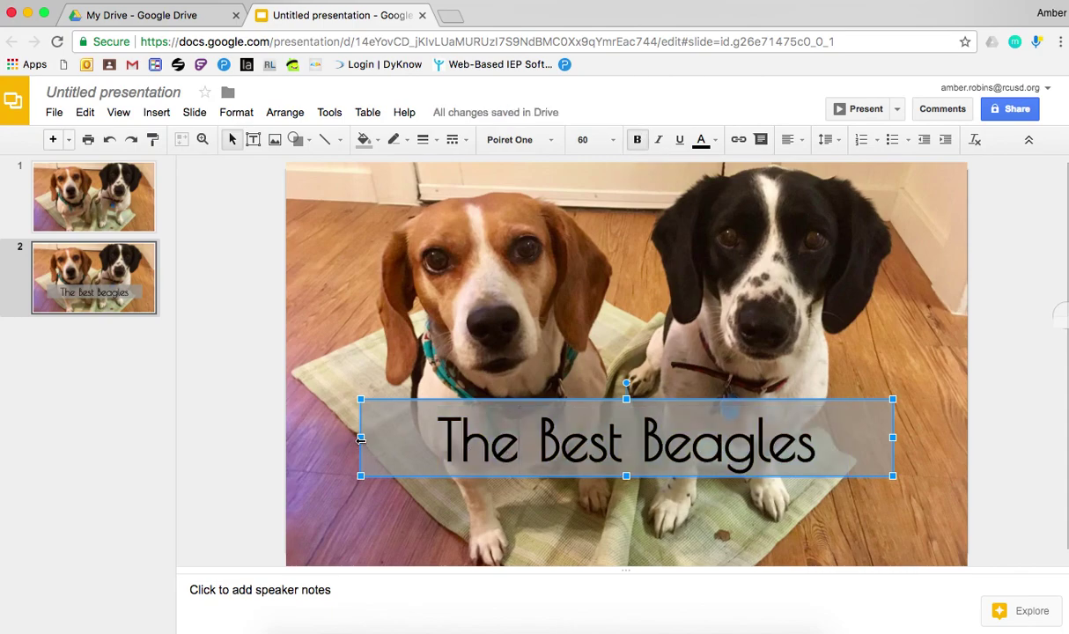
Step: Narrow the text box from both sides to fit closely around "The Best Beagles" and recenter it on the slide
{"action": "left_click_drag", "start_coordinate": [422, 442], "coordinate": [424, 441]}
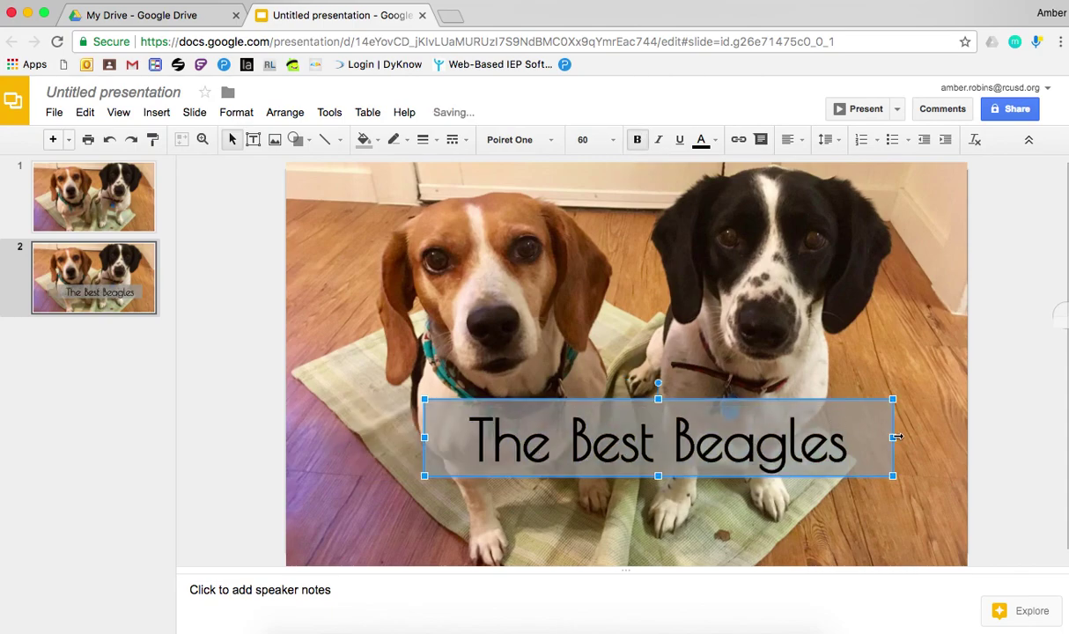
{"action": "left_click_drag", "start_coordinate": [858, 443], "coordinate": [858, 447]}
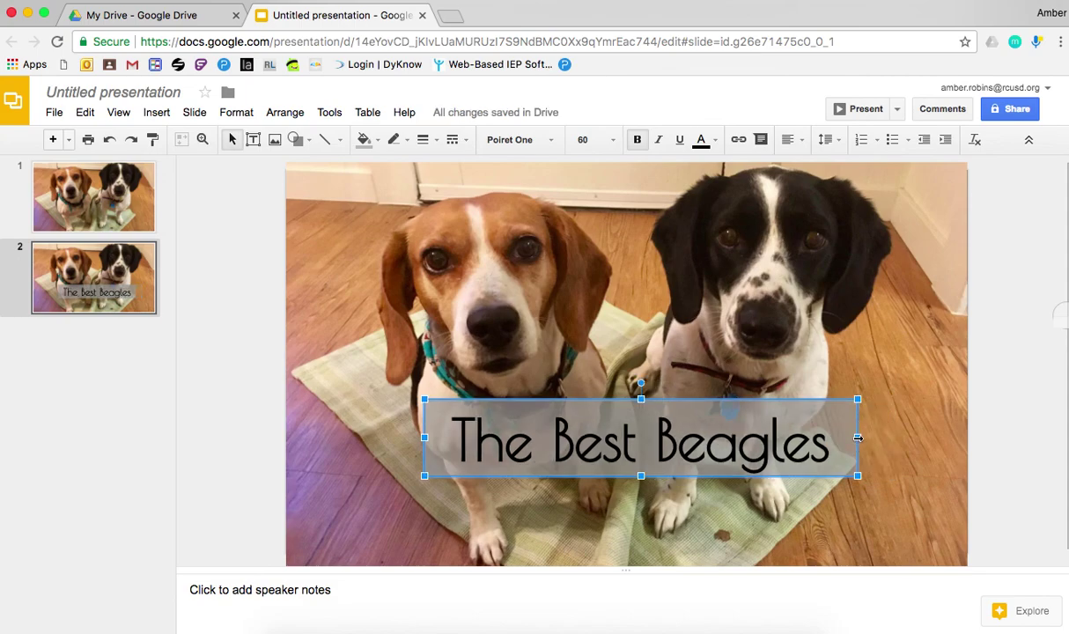
{"action": "left_click_drag", "start_coordinate": [858, 437], "coordinate": [836, 437]}
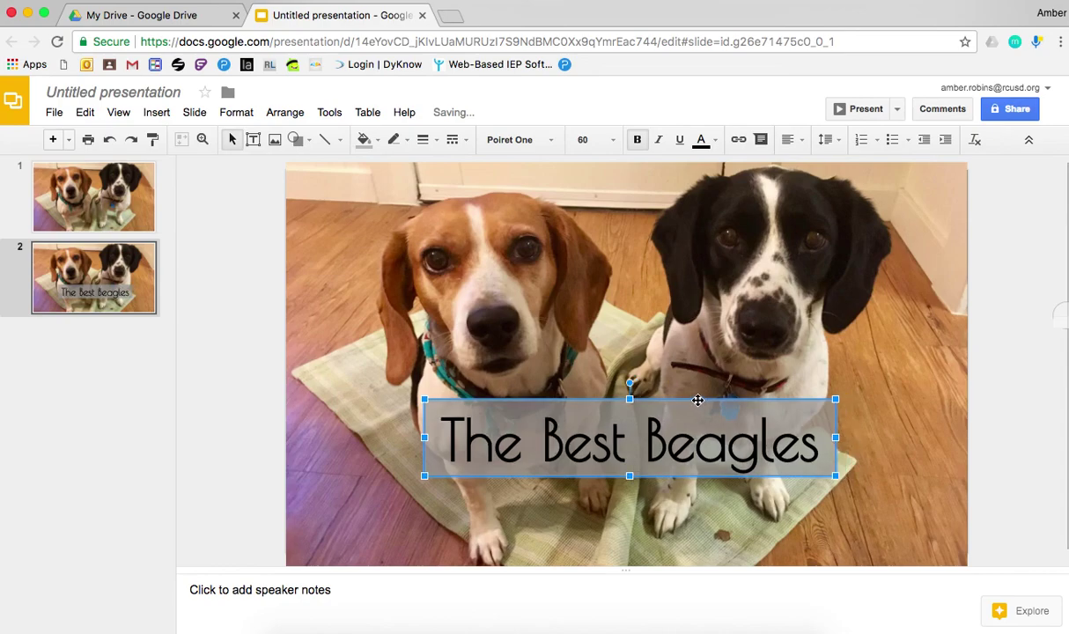
{"action": "left_click_drag", "start_coordinate": [695, 406], "coordinate": [693, 407]}
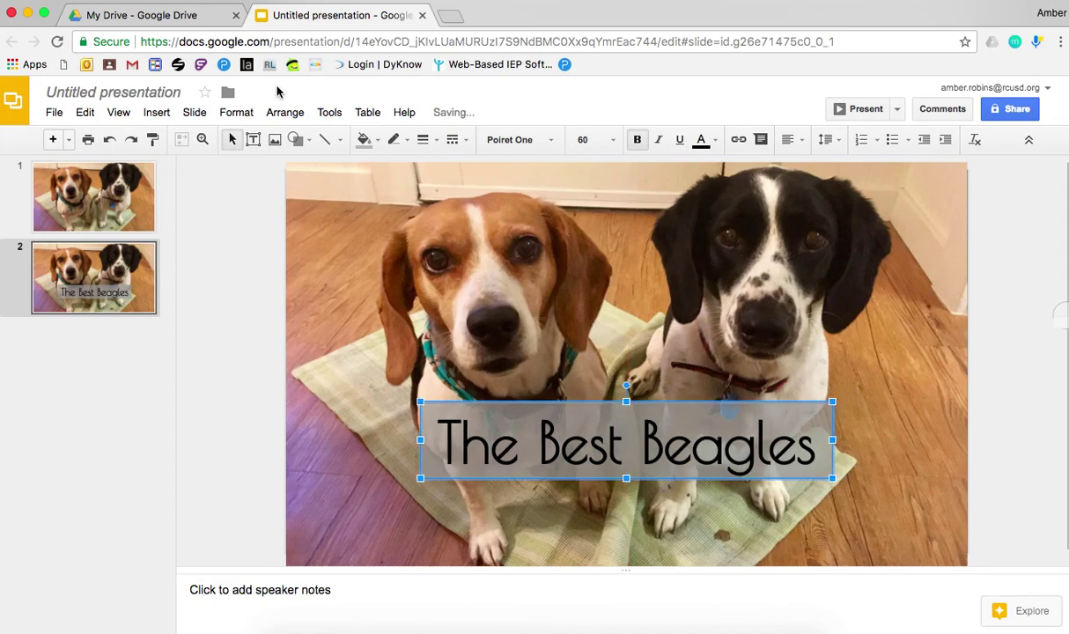
Step: Change the text box fill to the custom semi-transparent white #ffffffb4 and move the box slightly lower on the slide
{"action": "left_click", "coordinate": [363, 140]}
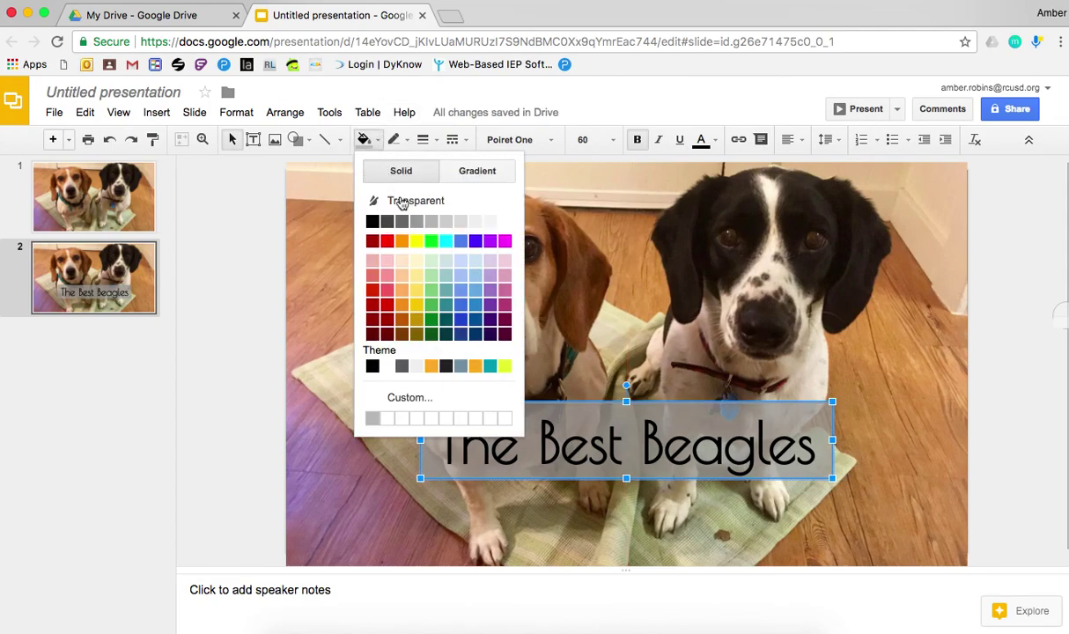
{"action": "left_click", "coordinate": [412, 397]}
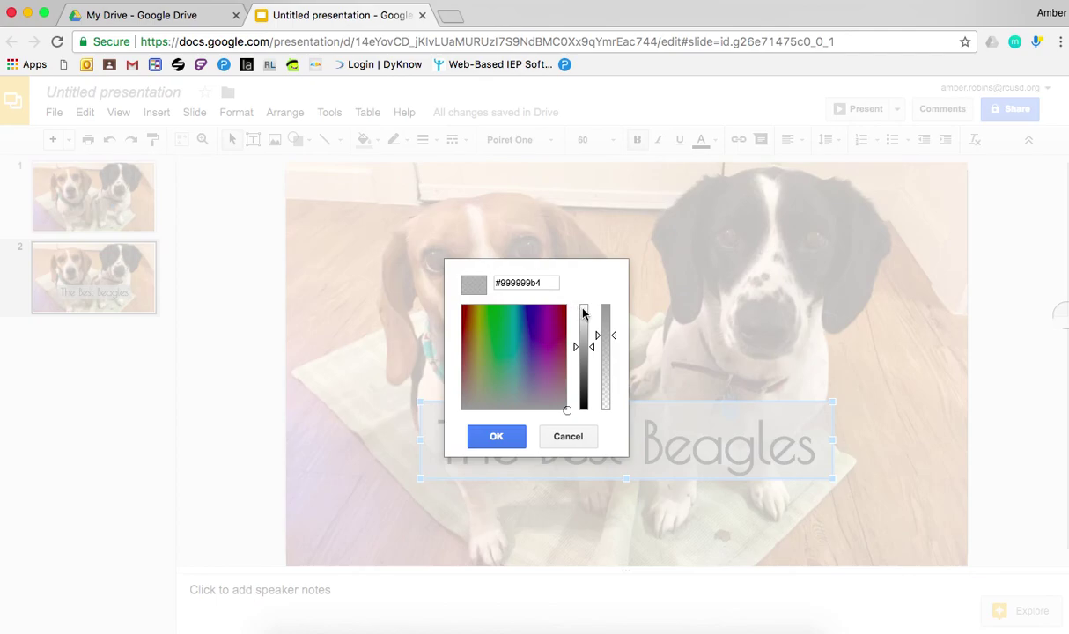
{"action": "left_click", "coordinate": [596, 349]}
{"action": "left_click_drag", "start_coordinate": [595, 349], "coordinate": [593, 289]}
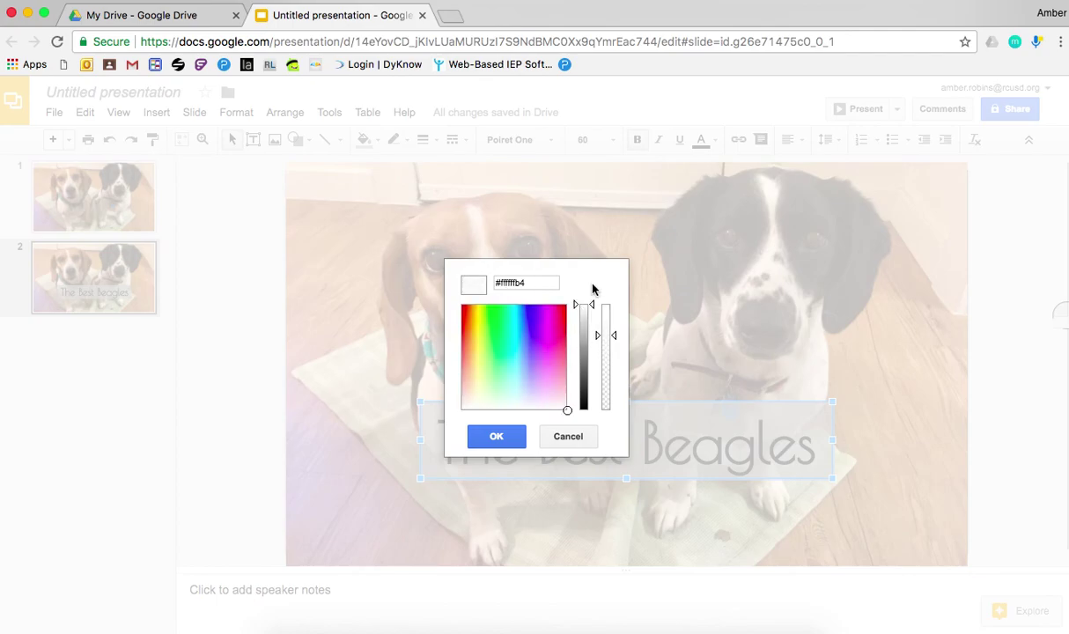
{"action": "left_click", "coordinate": [514, 437]}
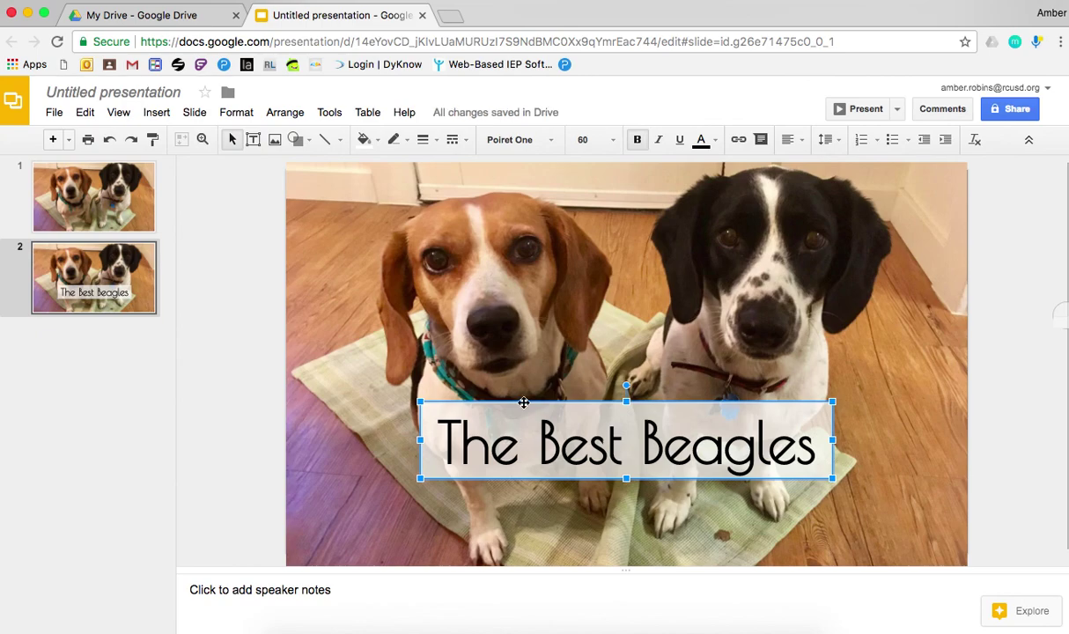
{"action": "left_click_drag", "start_coordinate": [523, 403], "coordinate": [524, 413]}
{"action": "left_click", "coordinate": [1012, 358]}
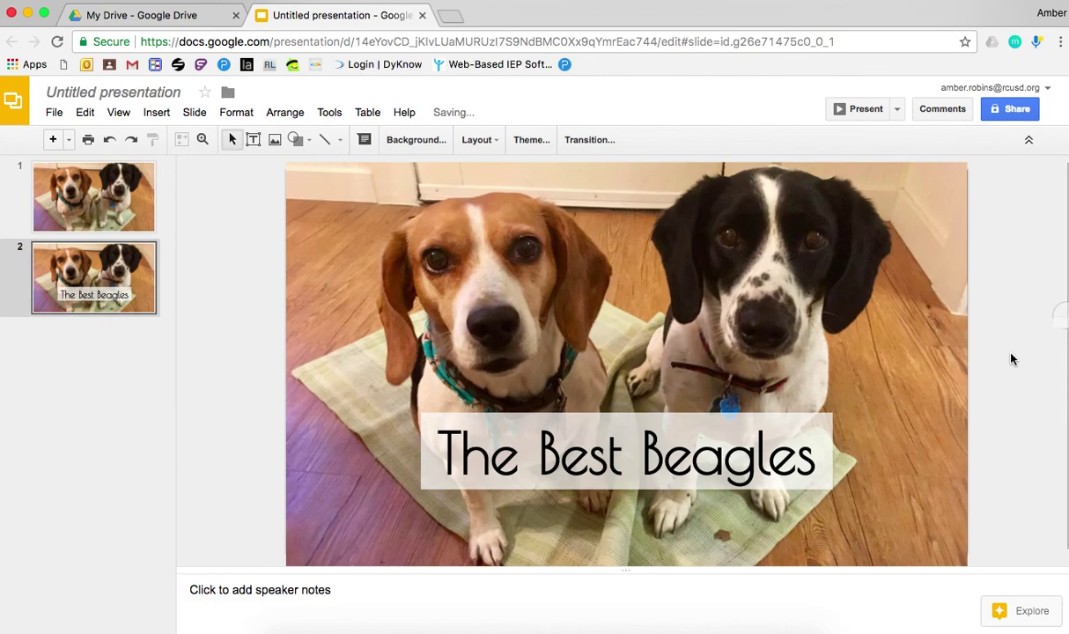
Step: Duplicate slide 2 and replace the text on the copy with the teacher's title and surname
{"action": "right_click", "coordinate": [94, 271]}
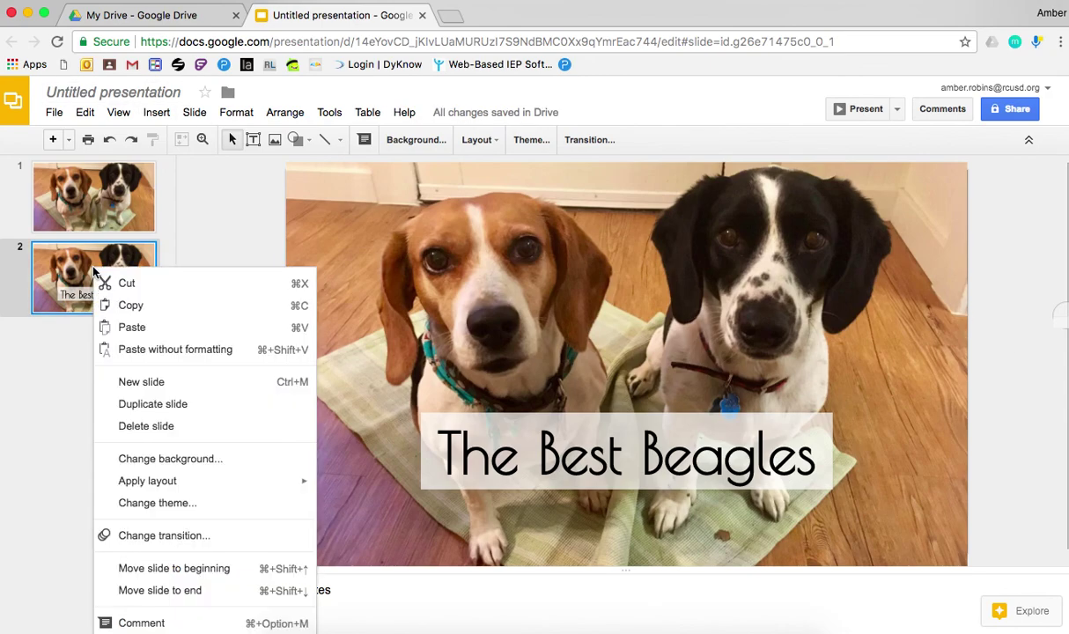
{"action": "left_click", "coordinate": [162, 410]}
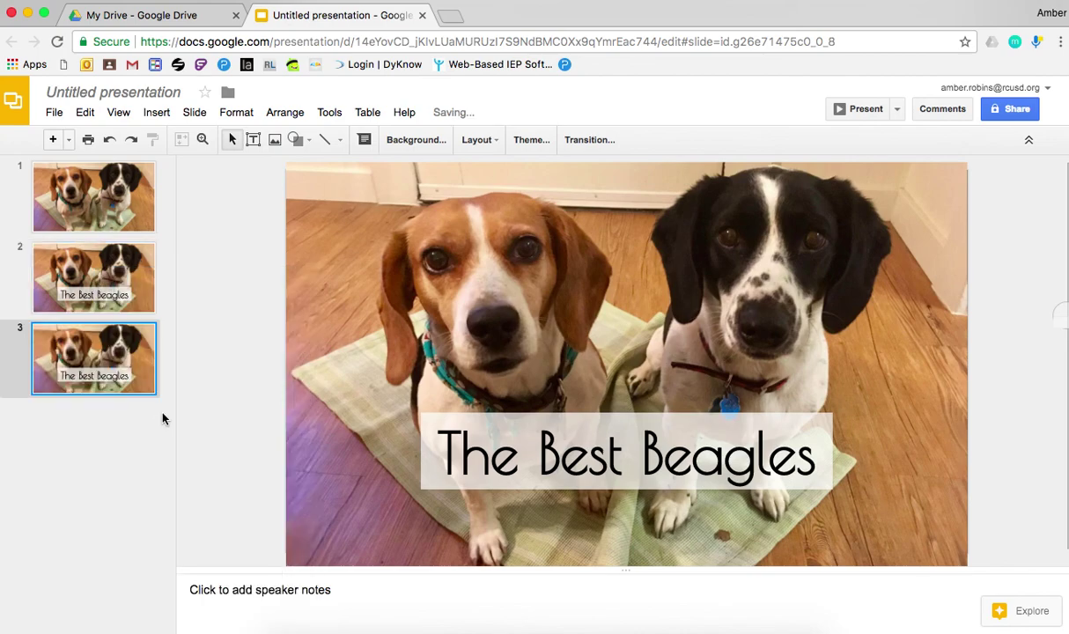
{"action": "left_click", "coordinate": [628, 446]}
{"action": "triple_click", "coordinate": [628, 447]}
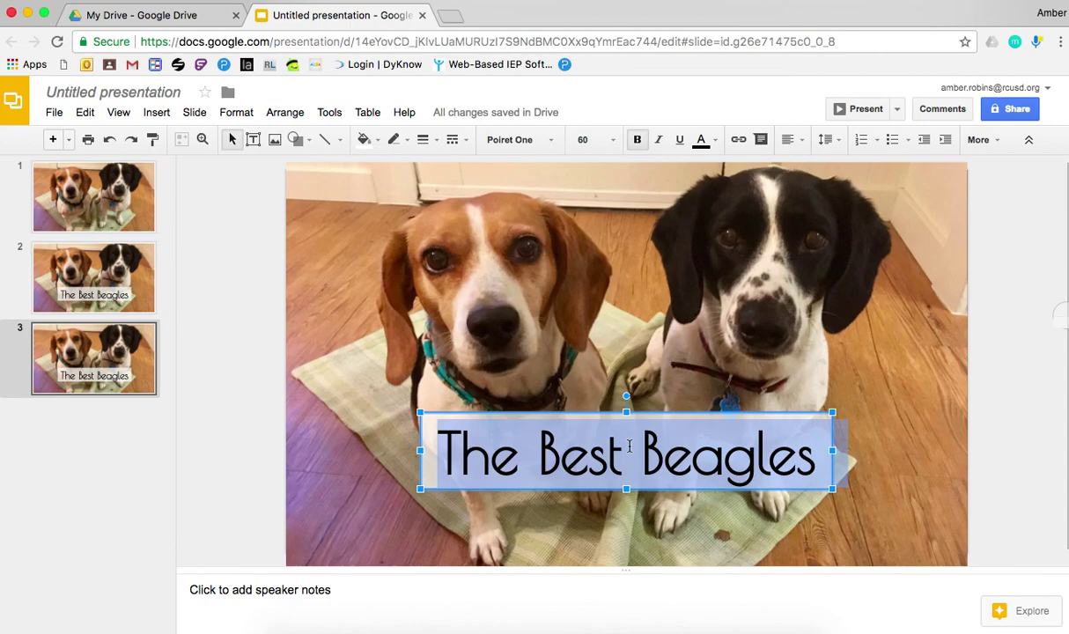
{"action": "type", "text": "Md."}
{"action": "key", "text": "BackSpace"}
{"action": "key", "text": "BackSpace"}
{"action": "type", "text": "s. Robins"}
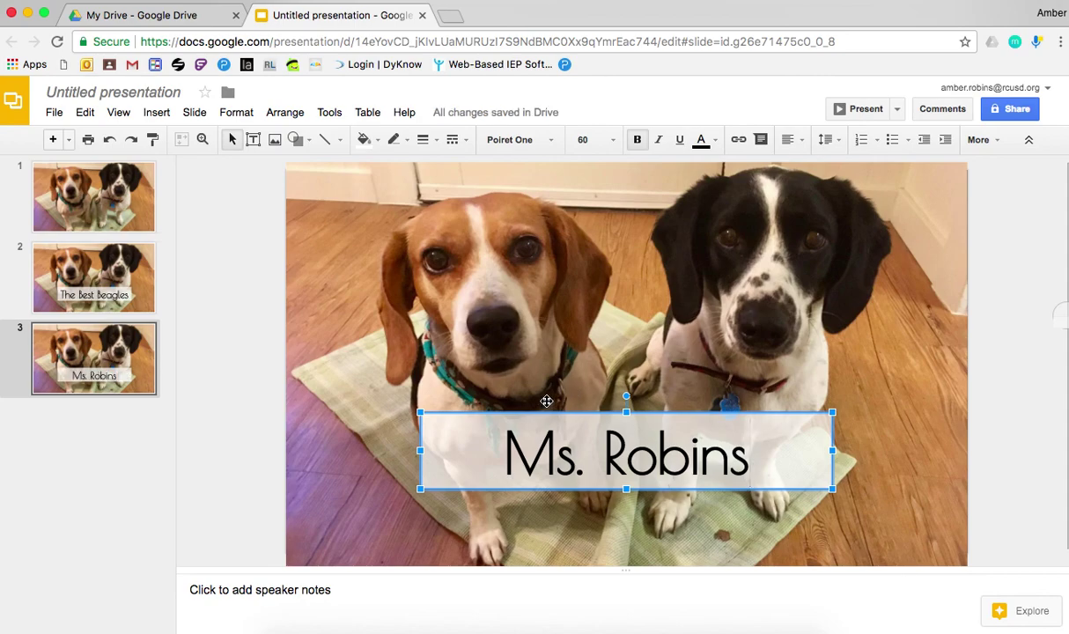
{"action": "left_click", "coordinate": [225, 345]}
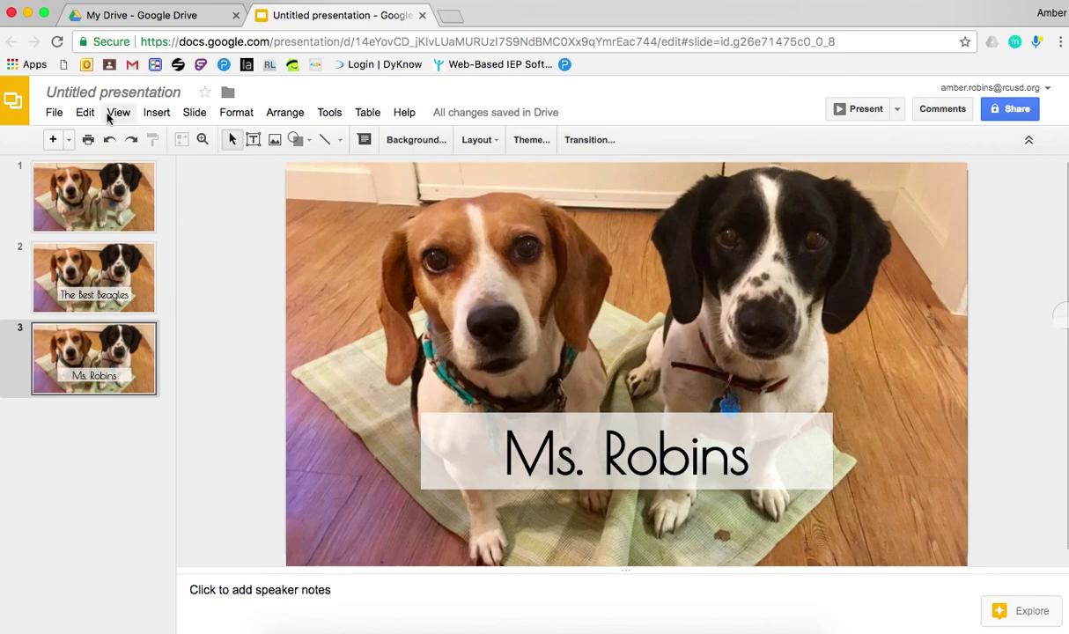
Step: Download slide 3 as a JPEG image and open the options of the downloaded file
{"action": "left_click", "coordinate": [55, 113]}
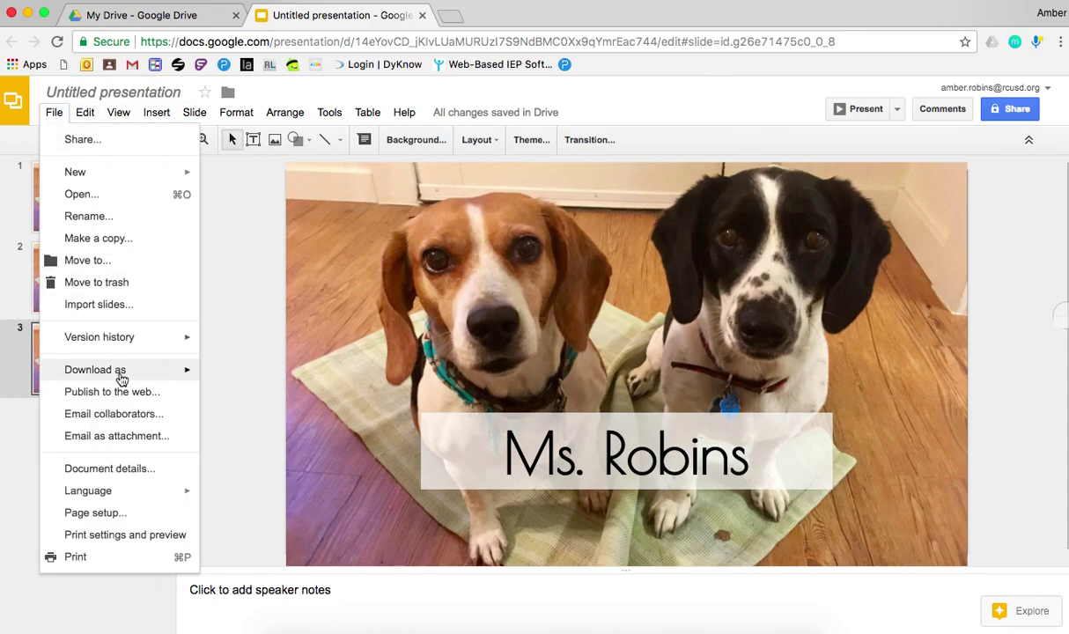
{"action": "mouse_move", "coordinate": [122, 377]}
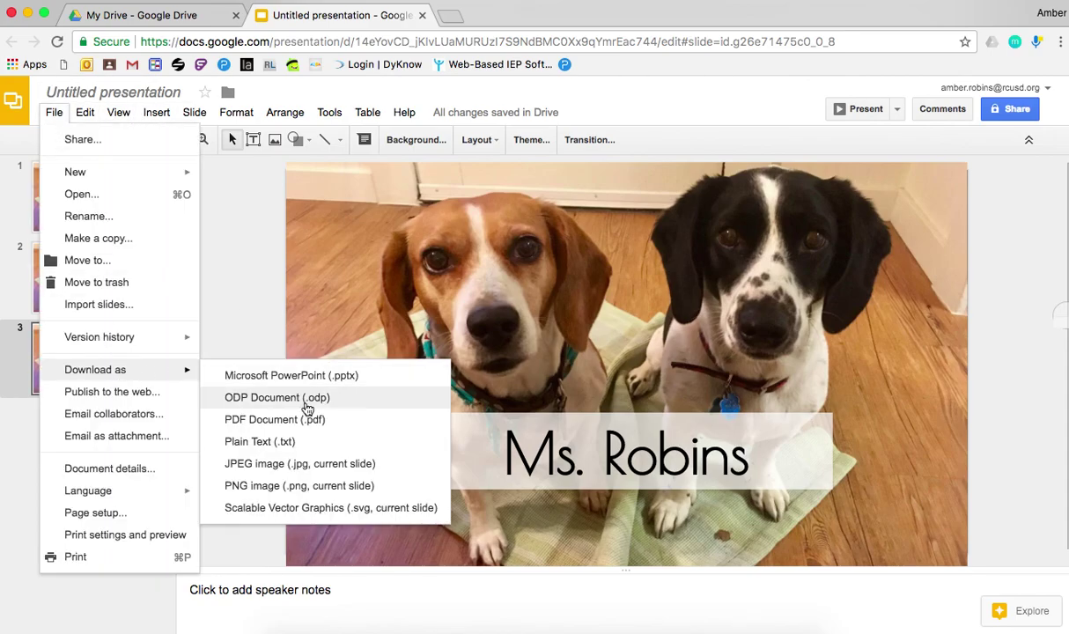
{"action": "left_click", "coordinate": [322, 468]}
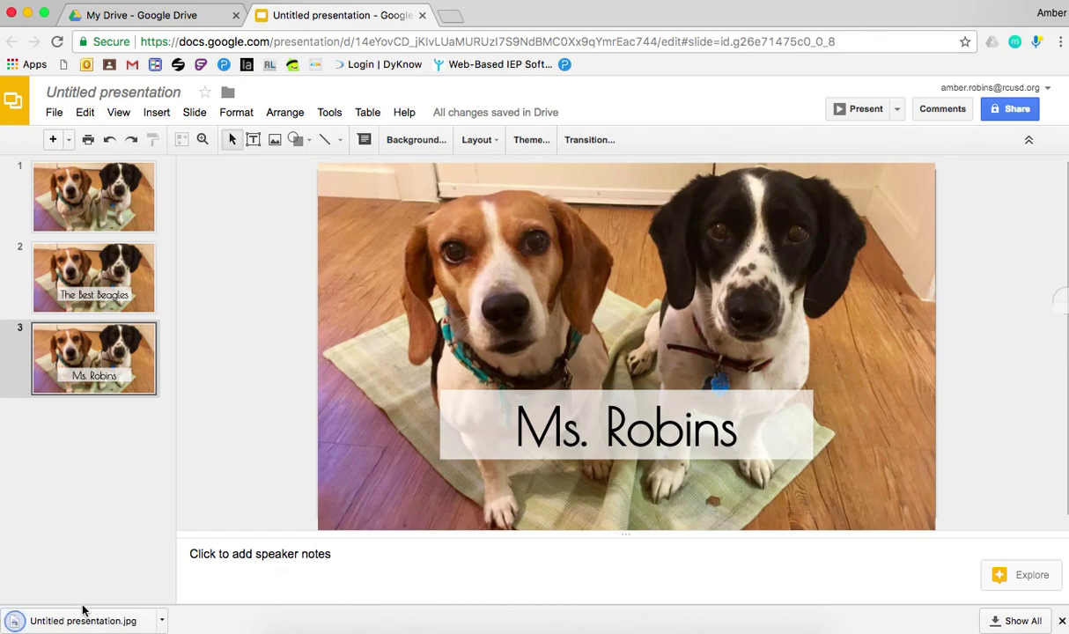
{"action": "left_click", "coordinate": [161, 621]}
{"action": "left_click", "coordinate": [123, 608]}
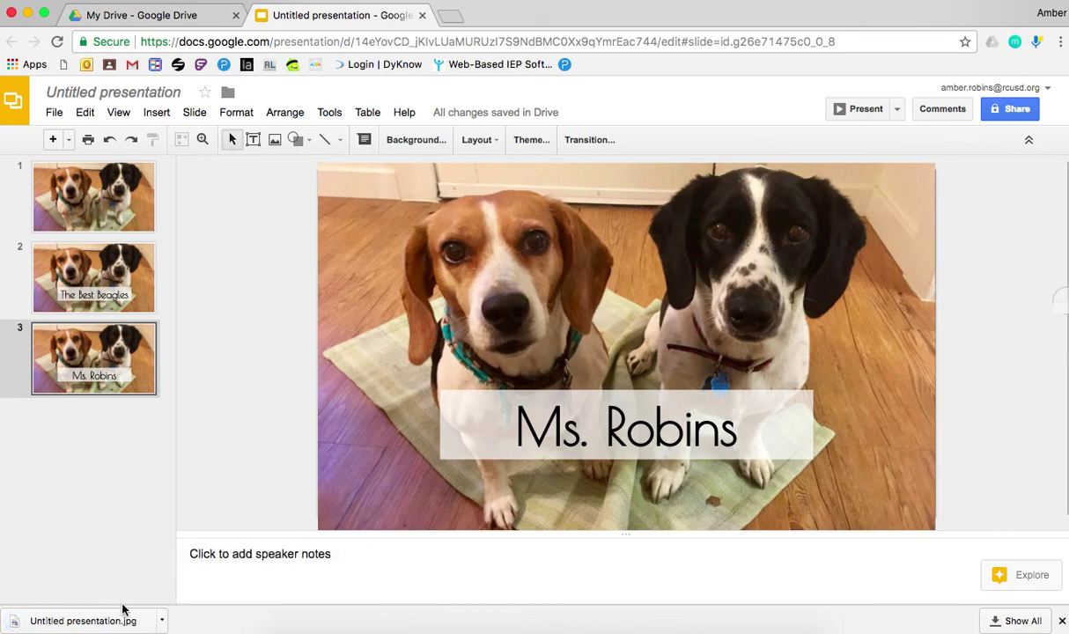